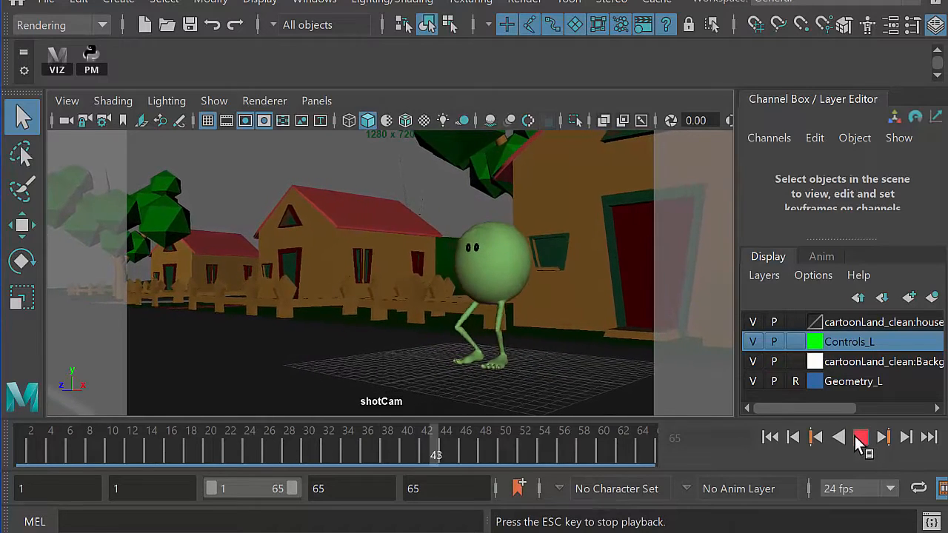
Play back the character's walk through the shotCam view and stop at frame 50
{"action": "left_click", "coordinate": [858, 438]}
{"action": "left_click", "coordinate": [860, 438]}
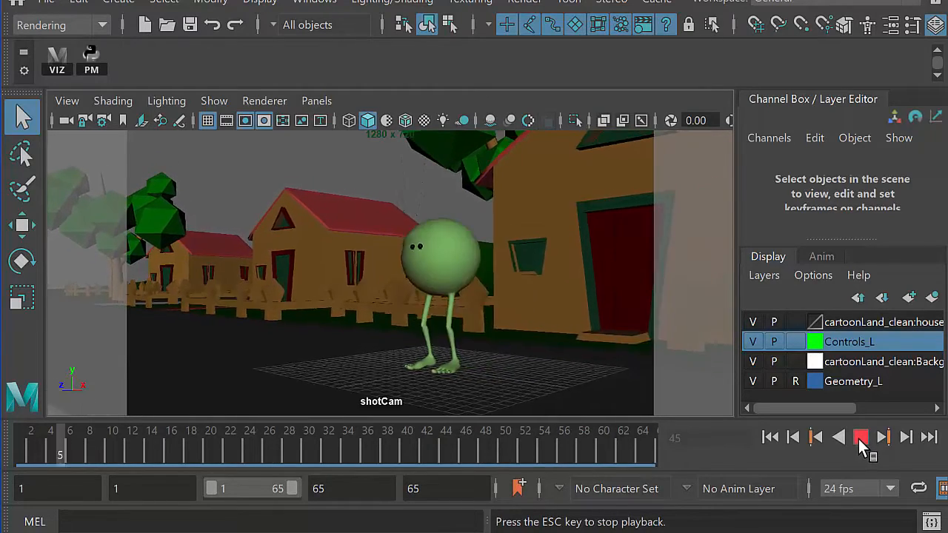
{"action": "left_click", "coordinate": [861, 440]}
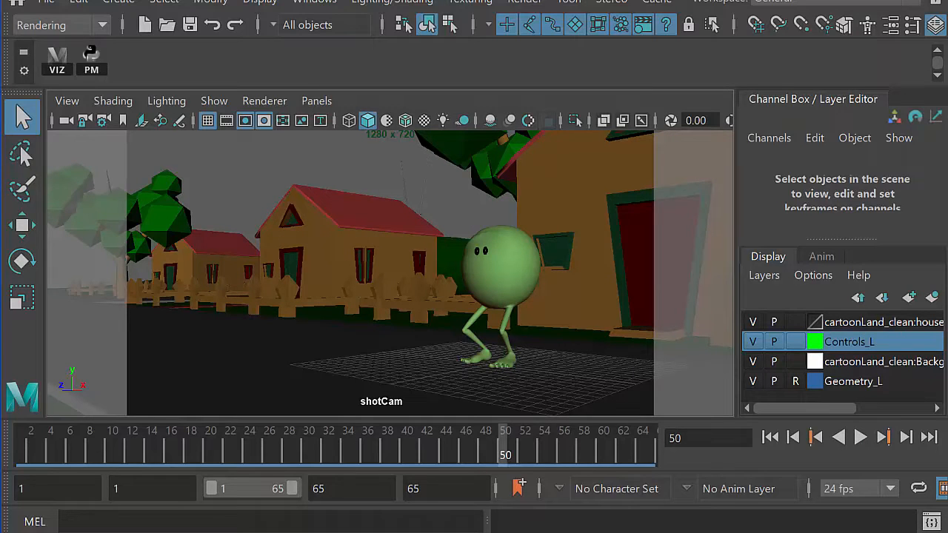
Switch to the TurboSquid site in the browser and search its 3D models for "hat"
{"action": "key", "text": "alt+Tab"}
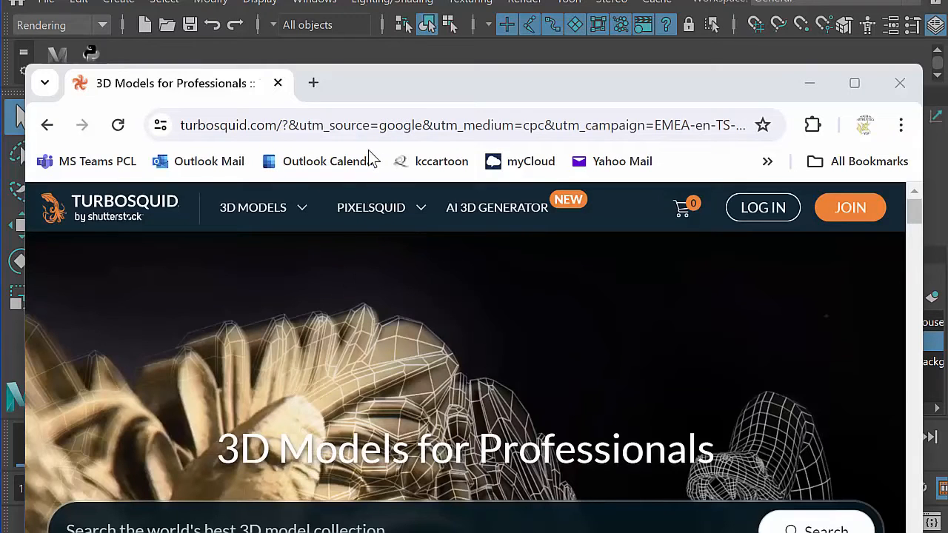
{"action": "left_click", "coordinate": [226, 530]}
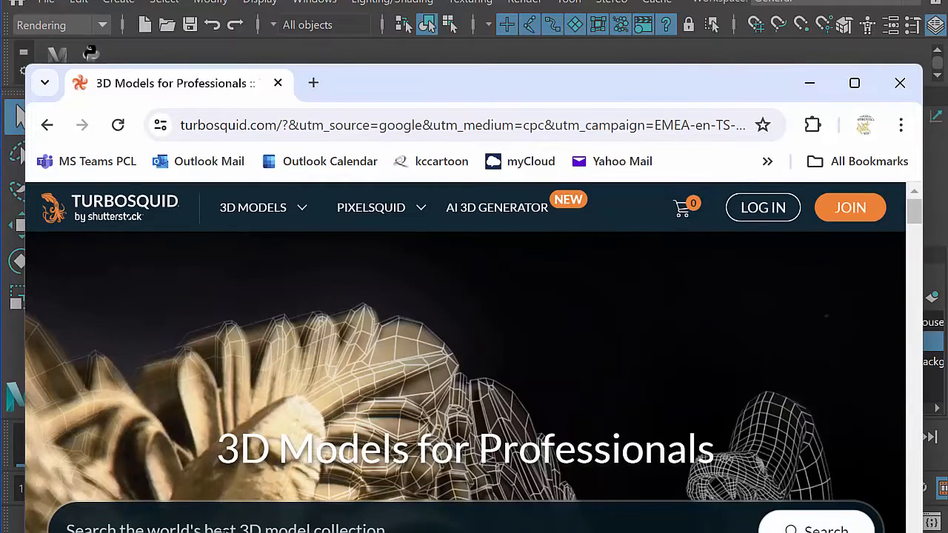
{"action": "type", "text": "hat"}
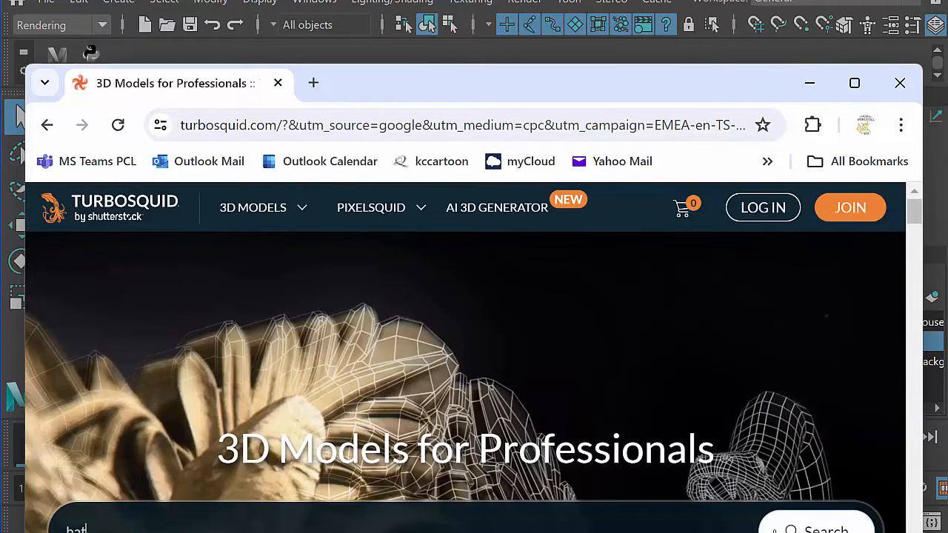
{"action": "key", "text": "Return"}
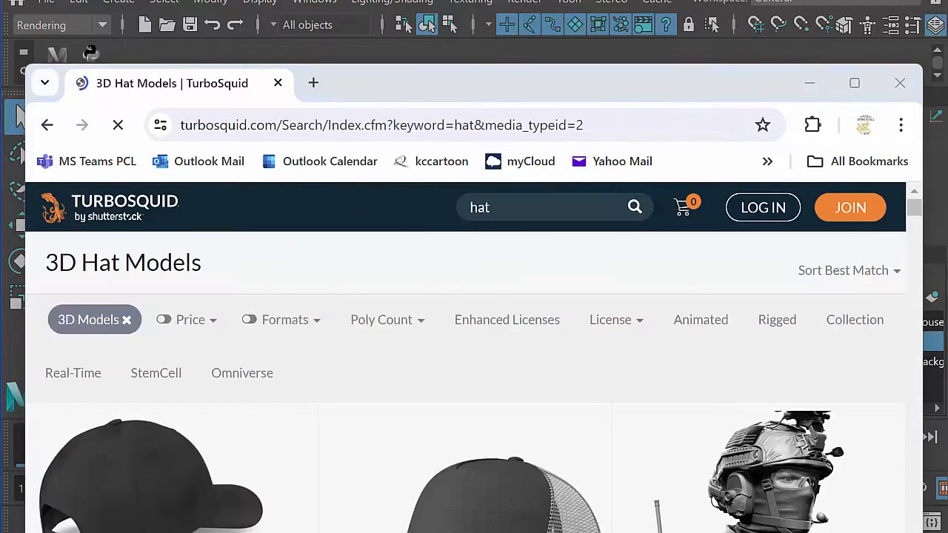
Sort the hat models by Lower Prices and look through the hat and bowler hat results
{"action": "left_click", "coordinate": [896, 279]}
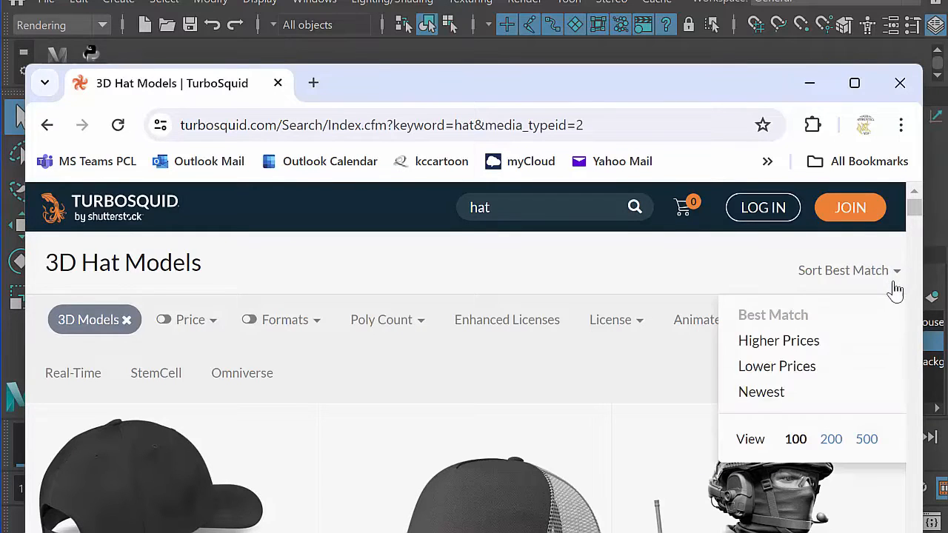
{"action": "left_click", "coordinate": [830, 367]}
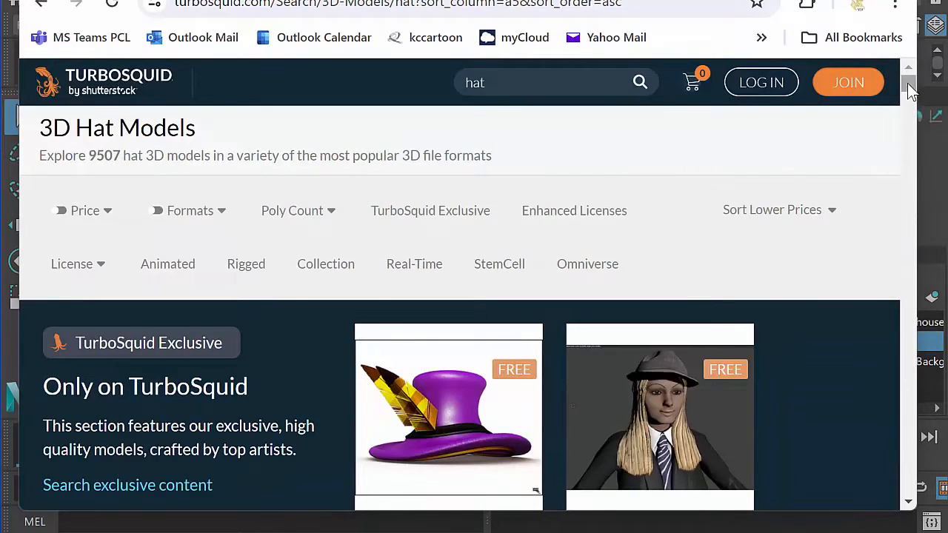
{"action": "left_click_drag", "start_coordinate": [907, 83], "coordinate": [893, 175]}
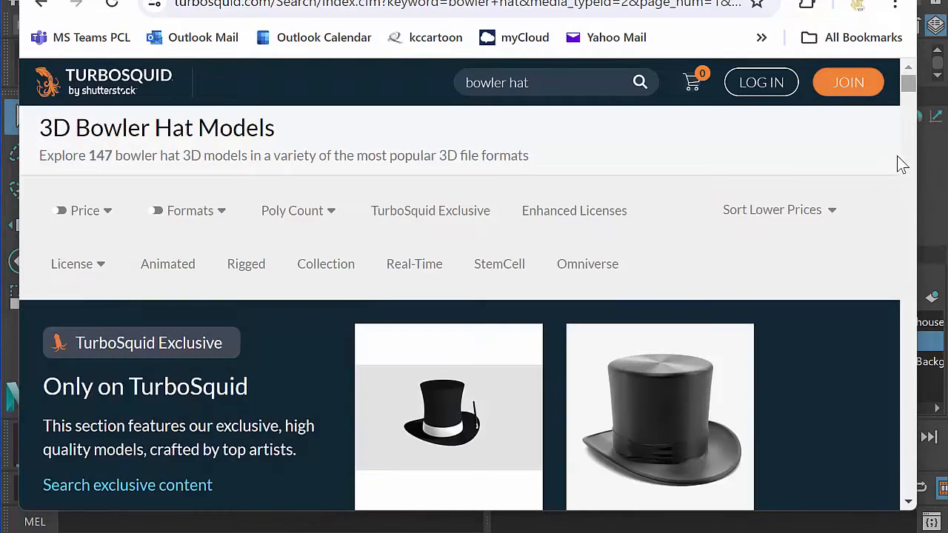
{"action": "left_click_drag", "start_coordinate": [904, 86], "coordinate": [897, 128]}
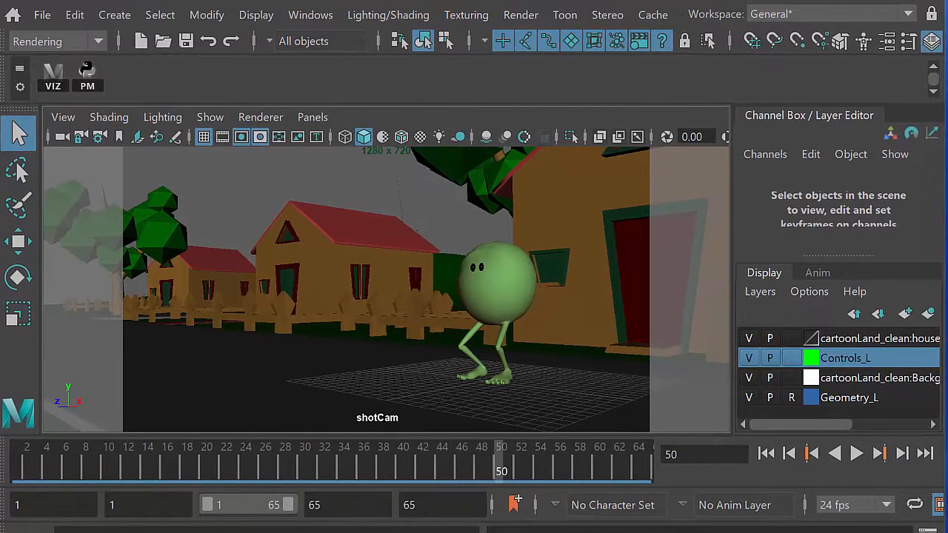
Return to Maya and import BowlerHat.mb from the project's scenes folder, continuing past the student version notice
{"action": "left_click_drag", "start_coordinate": [335, 532], "coordinate": [333, 519]}
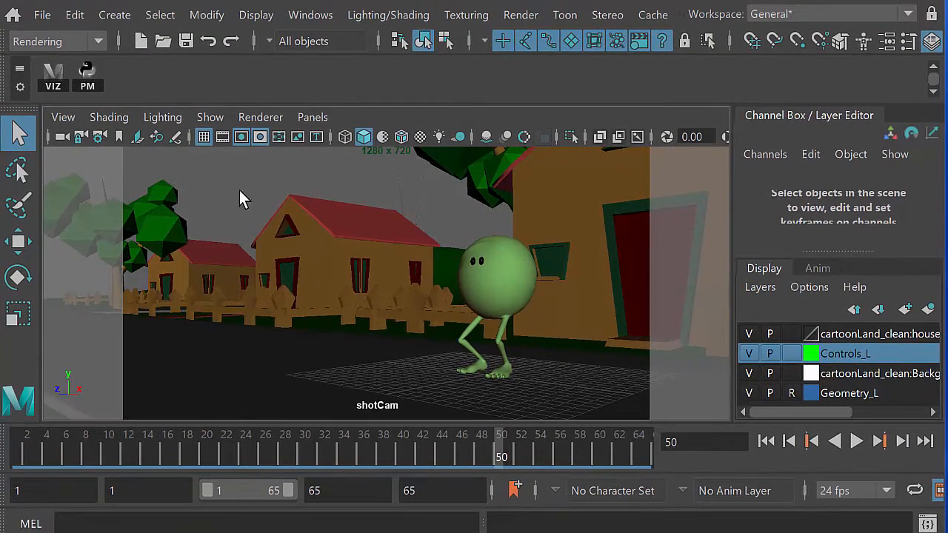
{"action": "left_click", "coordinate": [43, 15]}
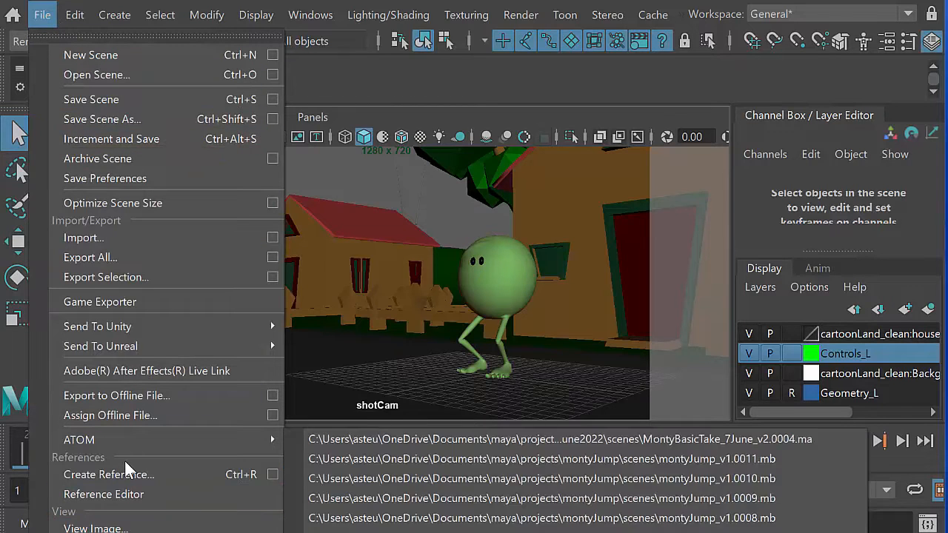
{"action": "left_click", "coordinate": [124, 236]}
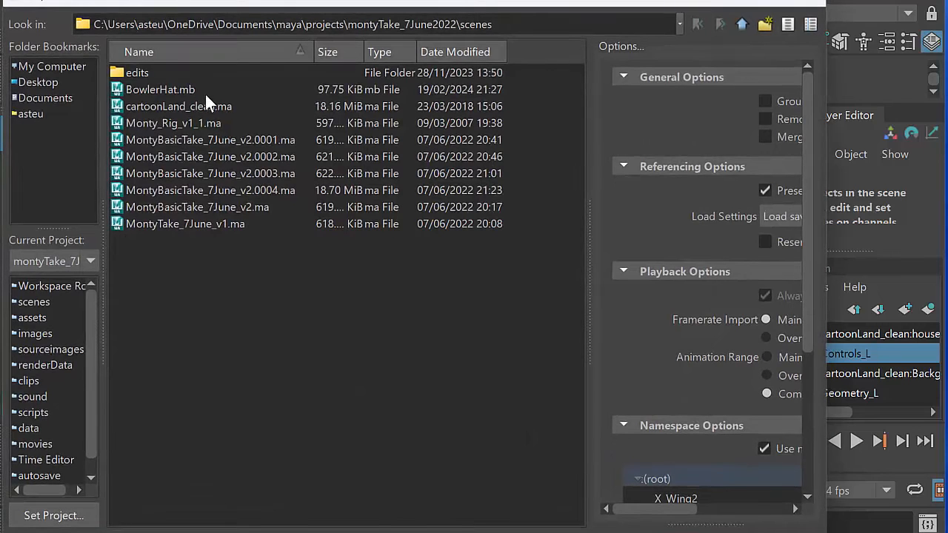
{"action": "left_click", "coordinate": [203, 88]}
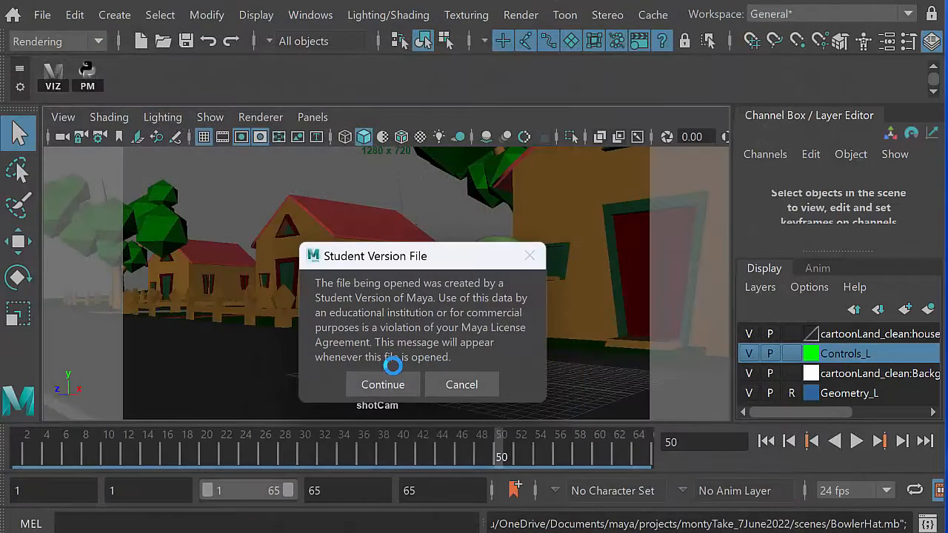
{"action": "left_click", "coordinate": [380, 384]}
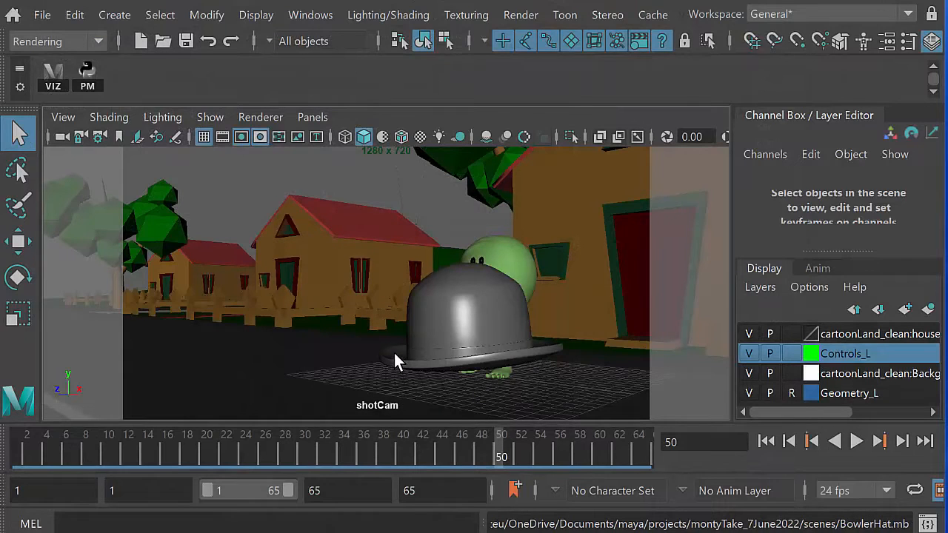
Select the imported bowler hat and change the viewport arrangement to the Three Panes Split Top layout
{"action": "left_click", "coordinate": [455, 321]}
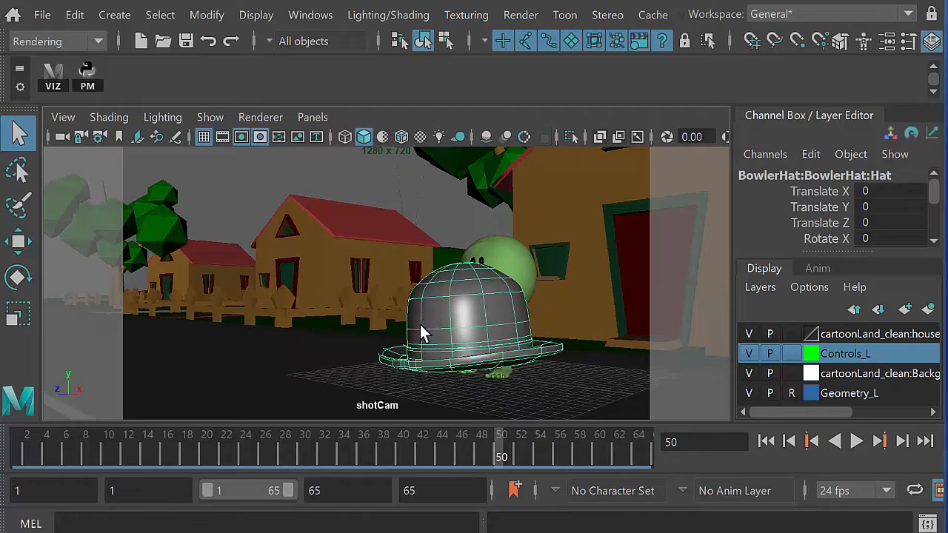
{"action": "key", "text": "space"}
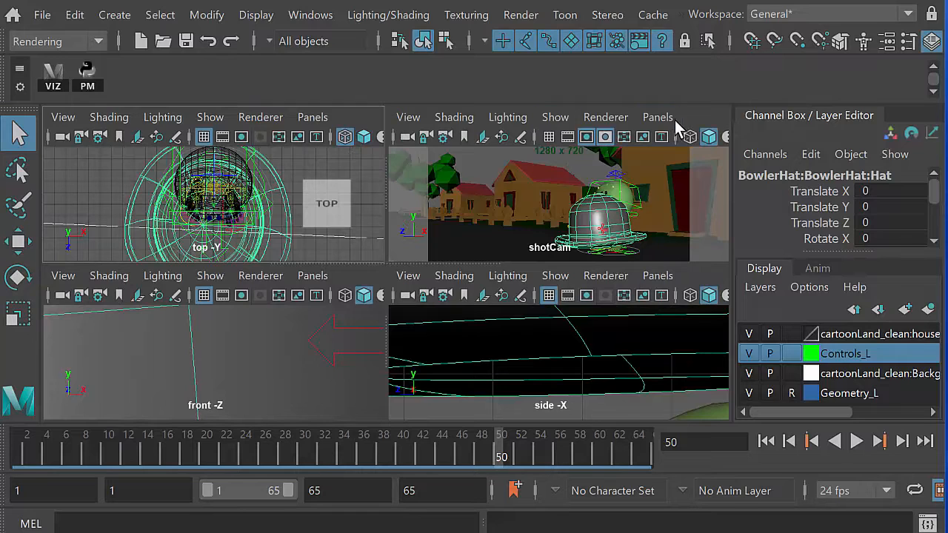
{"action": "left_click", "coordinate": [668, 122]}
{"action": "mouse_move", "coordinate": [701, 264]}
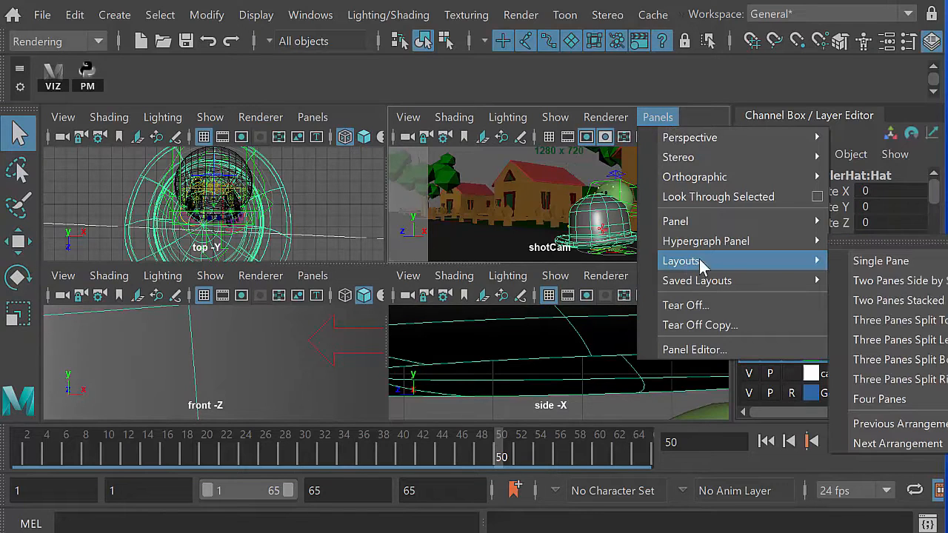
{"action": "left_click", "coordinate": [901, 323]}
Set the shaded camera pane to shotCam and replace the top orthographic view with the persp camera
{"action": "left_click", "coordinate": [657, 117]}
{"action": "mouse_move", "coordinate": [667, 137]}
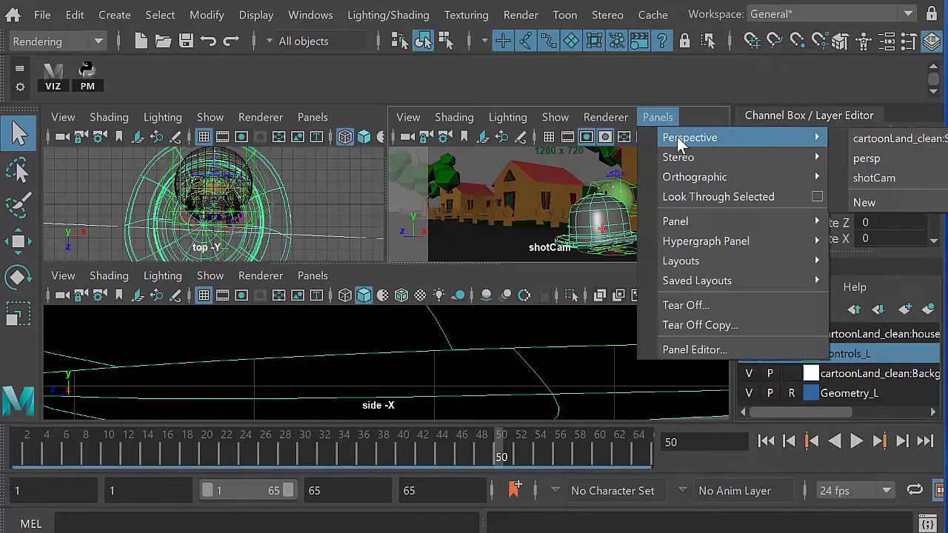
{"action": "left_click", "coordinate": [874, 178]}
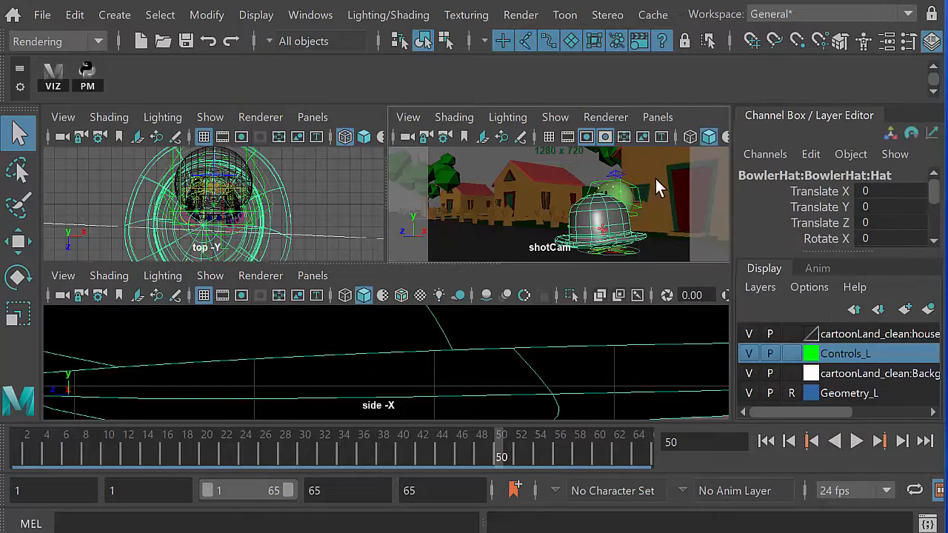
{"action": "left_click", "coordinate": [311, 117]}
{"action": "mouse_move", "coordinate": [319, 136]}
{"action": "left_click", "coordinate": [519, 157]}
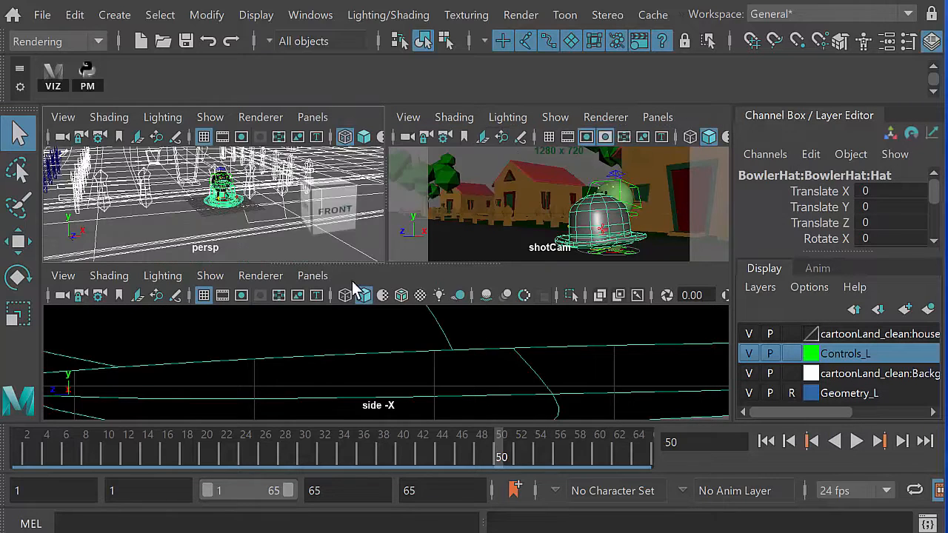
Replace the side view with the Graph Editor and shrink it to give the persp and shotCam views more height
{"action": "left_click", "coordinate": [312, 275]}
{"action": "mouse_move", "coordinate": [341, 381]}
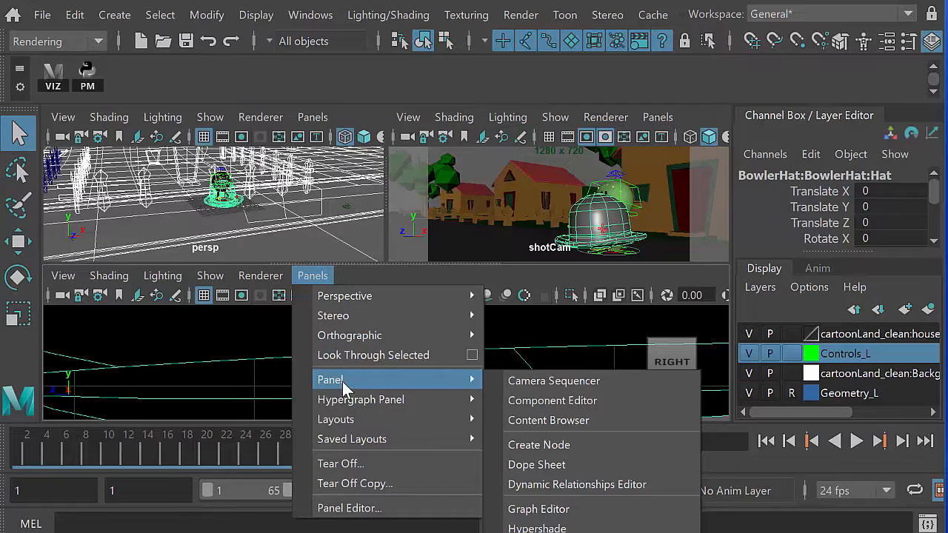
{"action": "left_click", "coordinate": [546, 508]}
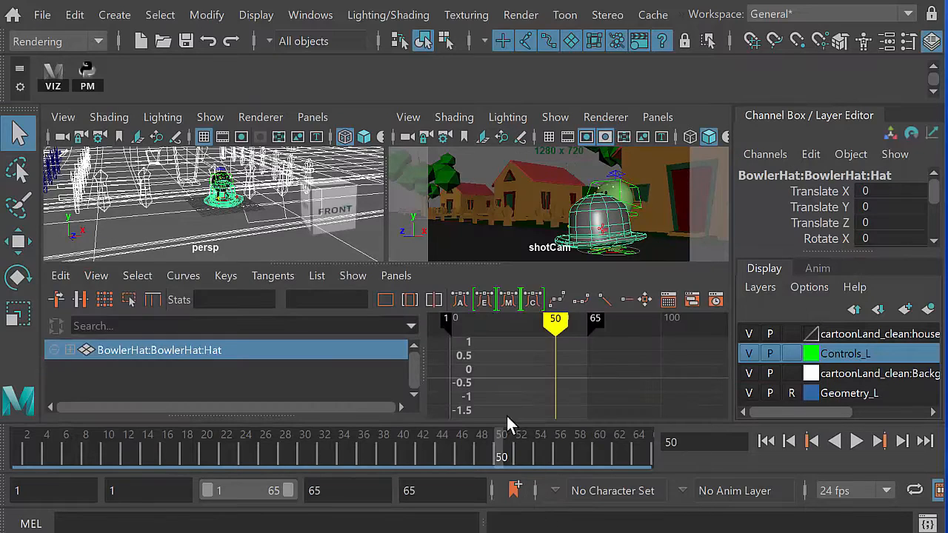
{"action": "left_click_drag", "start_coordinate": [492, 261], "coordinate": [492, 317]}
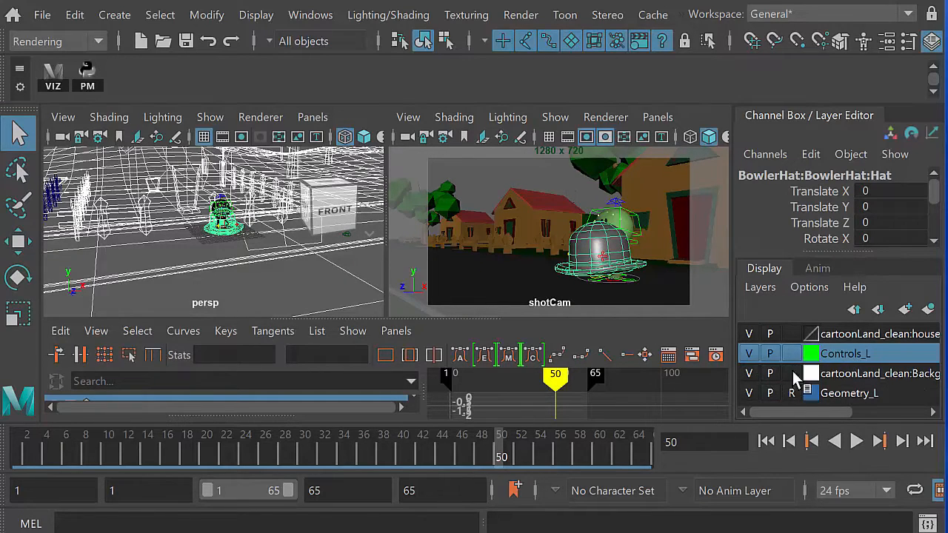
Select the setGrp group in the Outliner and minimize the Outliner window
{"action": "left_click_drag", "start_coordinate": [265, 254], "coordinate": [194, 255], "text": "alt"}
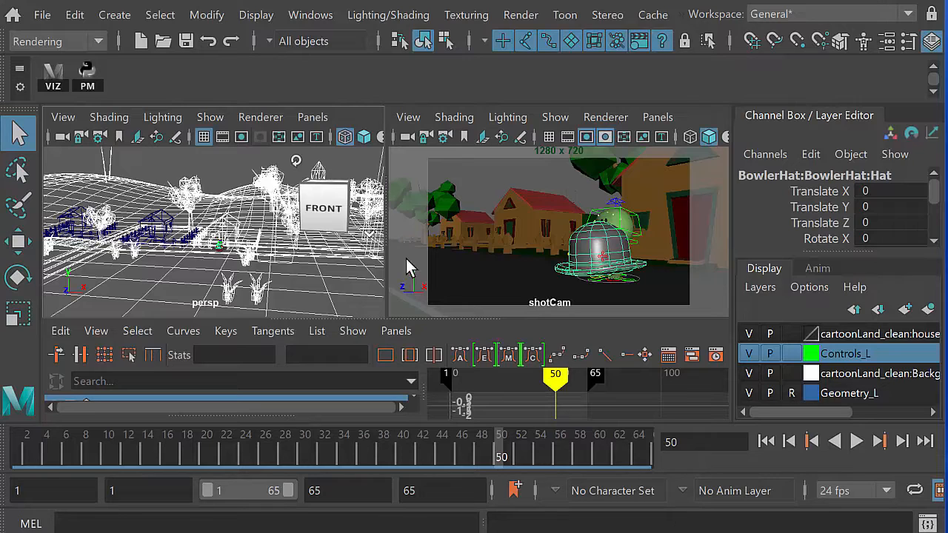
{"action": "left_click", "coordinate": [311, 14]}
{"action": "left_click", "coordinate": [329, 259]}
{"action": "left_click", "coordinate": [80, 319]}
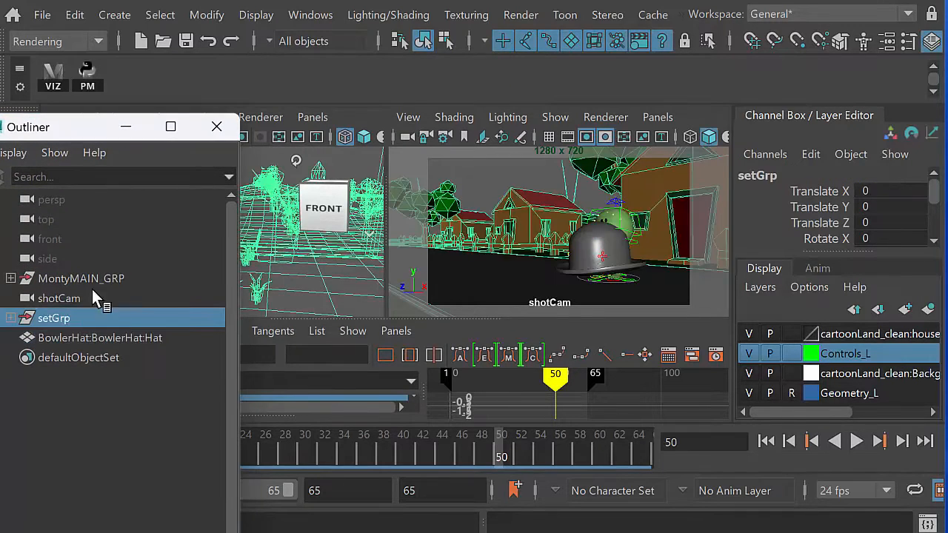
{"action": "left_click", "coordinate": [131, 127]}
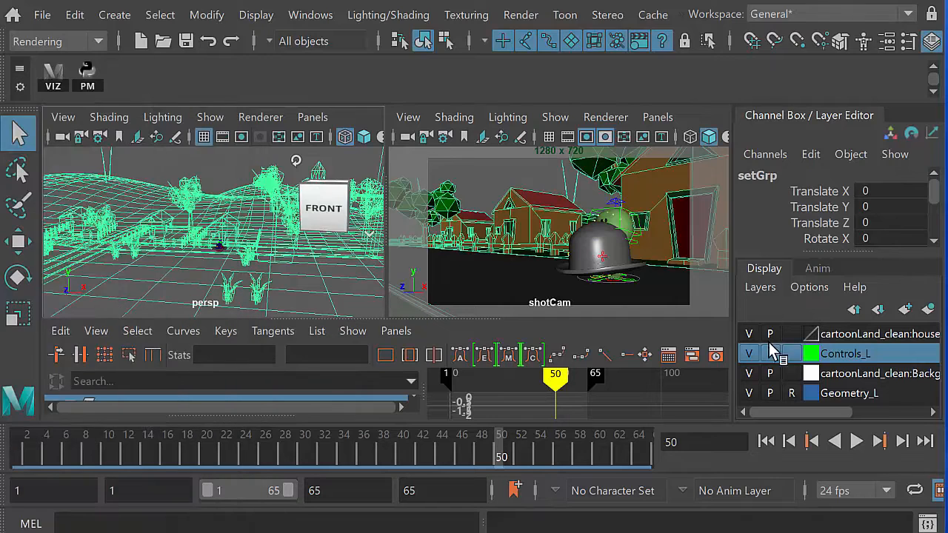
Rename the cartoonLand_clean:house display layer as cartoonLandSetLayer
{"action": "left_click", "coordinate": [850, 337]}
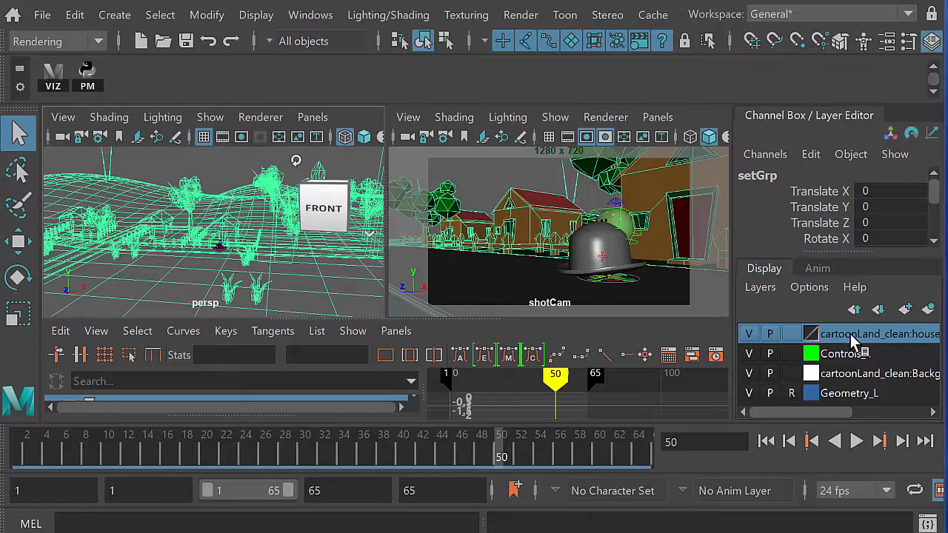
{"action": "double_click", "coordinate": [851, 335]}
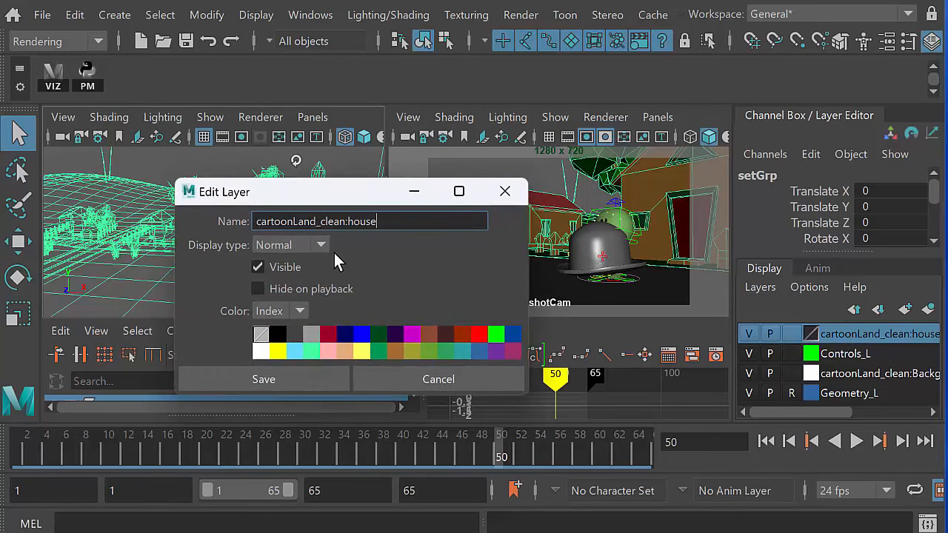
{"action": "left_click_drag", "start_coordinate": [385, 221], "coordinate": [323, 217]}
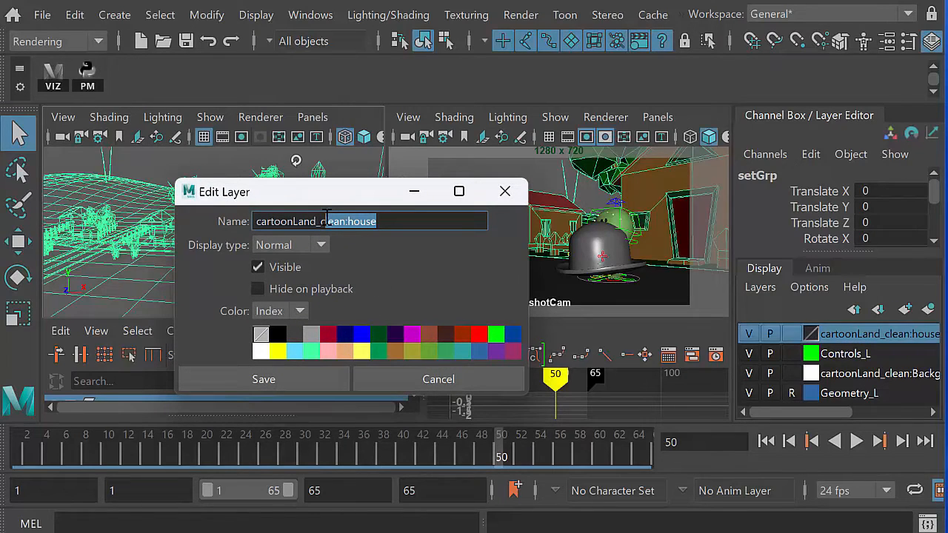
{"action": "key", "text": "BackSpace"}
{"action": "key", "text": "BackSpace"}
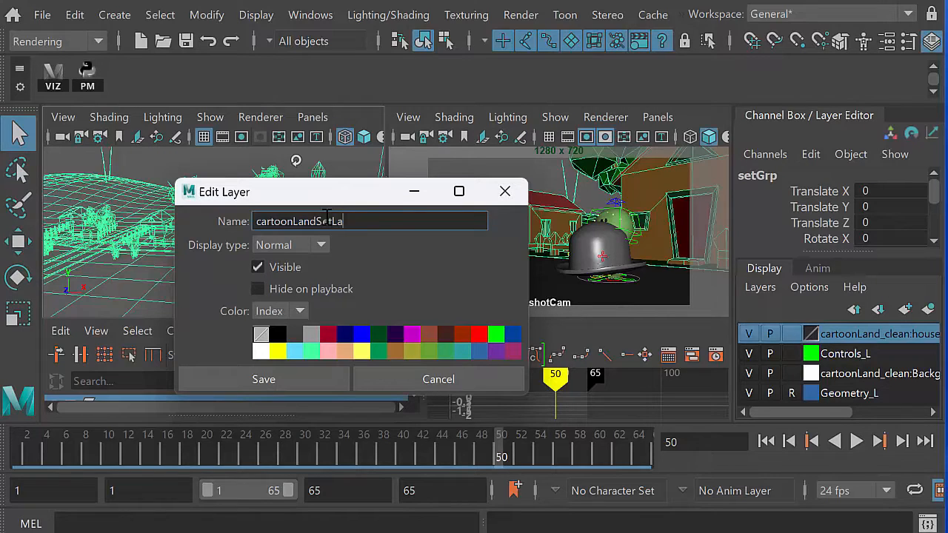
{"action": "left_click", "coordinate": [260, 385]}
Add the selected setGrp to cartoonLandSetLayer
{"action": "right_click", "coordinate": [850, 347]}
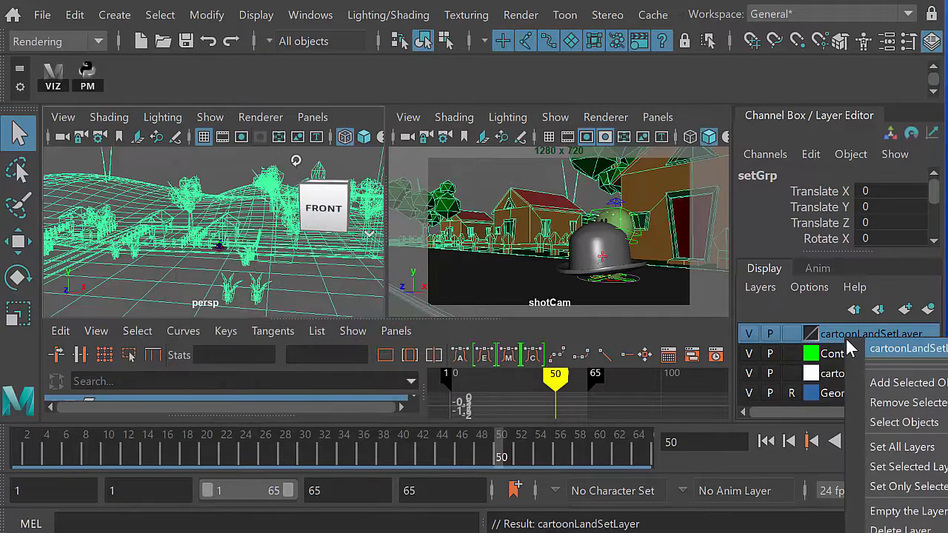
{"action": "left_click", "coordinate": [883, 391]}
Delete the cartoonLand_clean background display layer and hide cartoonLandSetLayer
{"action": "left_click", "coordinate": [849, 376]}
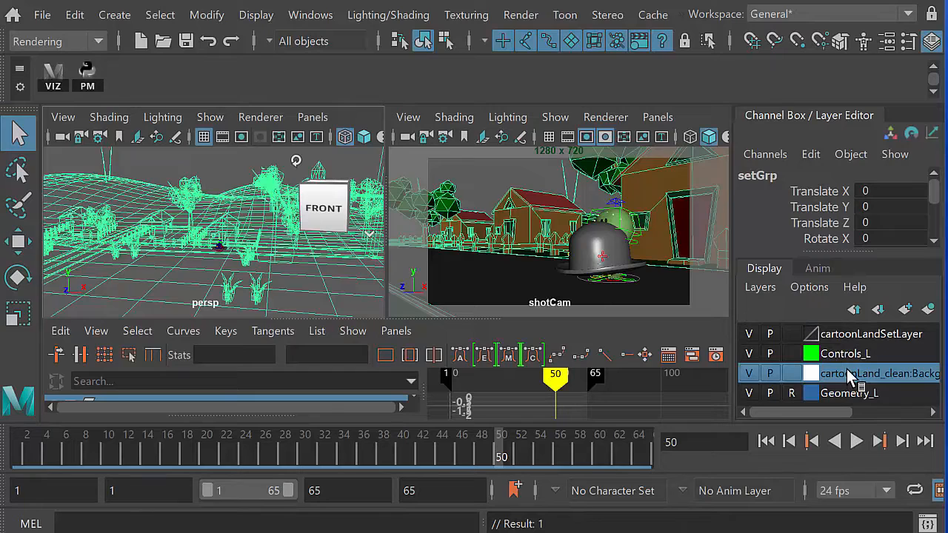
{"action": "right_click", "coordinate": [865, 377]}
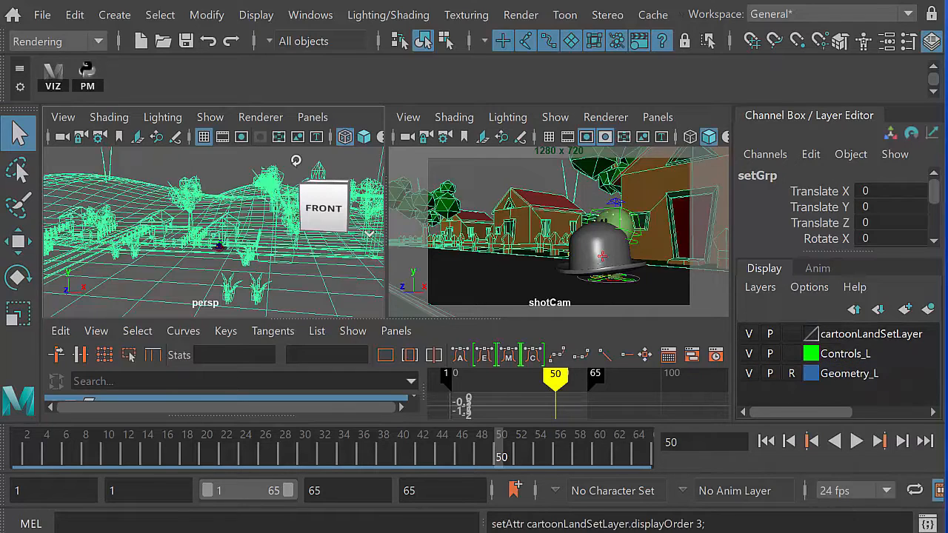
{"action": "left_click", "coordinate": [749, 334]}
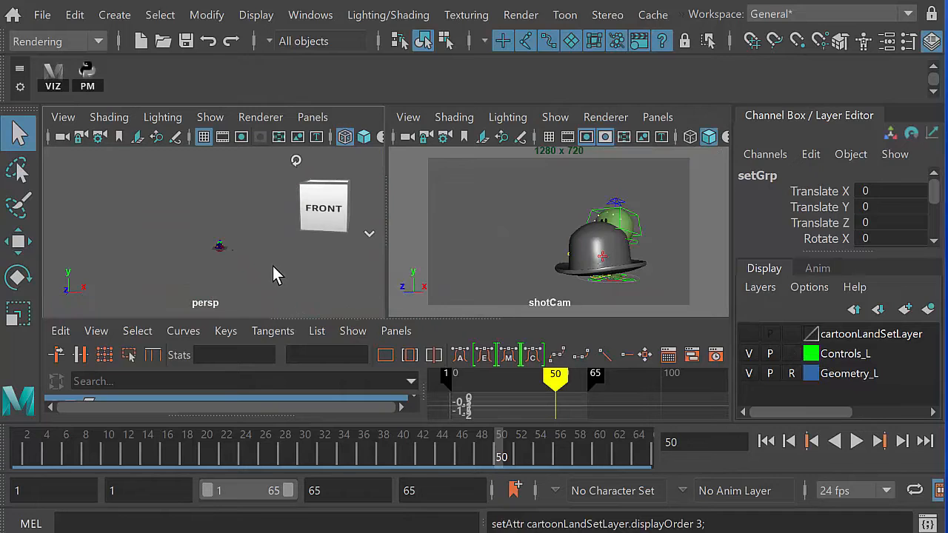
Switch the perspective view to smooth shading and select the bowler hat covering Monty
{"action": "middle_click_drag", "start_coordinate": [272, 265], "coordinate": [271, 241], "text": "alt"}
{"action": "right_click_drag", "start_coordinate": [295, 250], "coordinate": [360, 273], "text": "alt"}
{"action": "right_click_drag", "start_coordinate": [227, 241], "coordinate": [326, 267], "text": "alt"}
{"action": "mouse_move", "coordinate": [209, 268]}
{"action": "middle_mouse_down", "text": "alt"}
{"action": "mouse_move", "coordinate": [209, 260]}
{"action": "mouse_move", "coordinate": [209, 273]}
{"action": "middle_mouse_up", "text": "alt"}
{"action": "right_click_drag", "start_coordinate": [222, 272], "coordinate": [351, 296], "text": "alt"}
{"action": "left_click_drag", "start_coordinate": [282, 273], "coordinate": [167, 274], "text": "alt"}
{"action": "middle_click_drag", "start_coordinate": [256, 263], "coordinate": [200, 252], "text": "alt"}
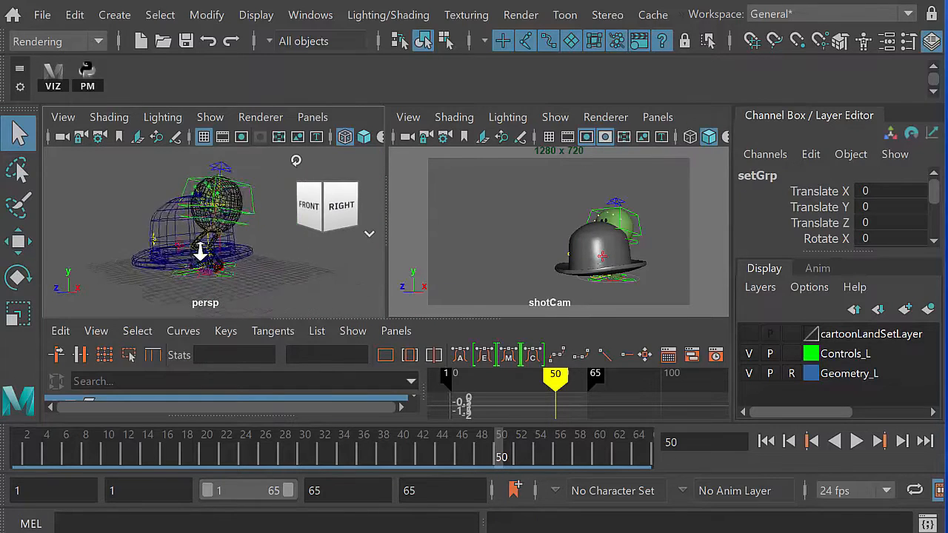
{"action": "right_click_drag", "start_coordinate": [200, 251], "coordinate": [244, 186], "text": "alt"}
{"action": "key", "text": "5"}
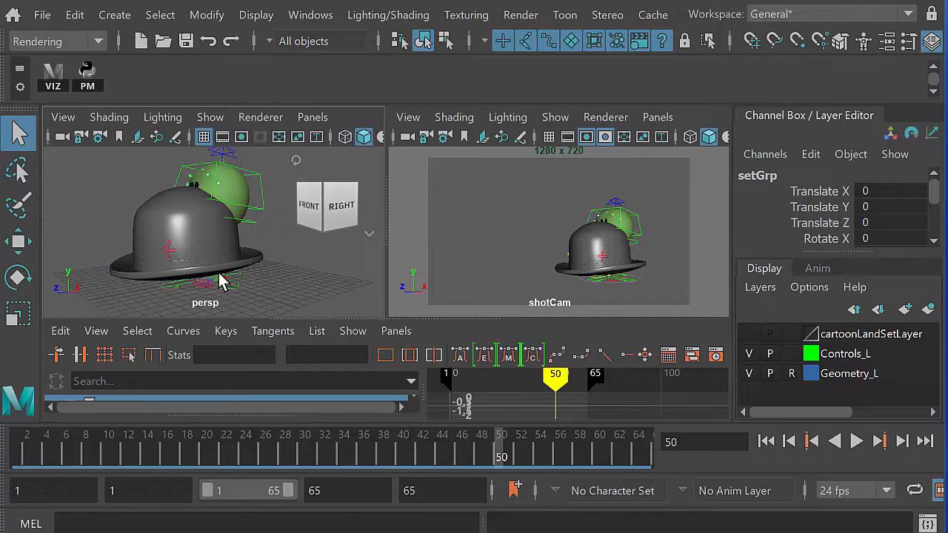
{"action": "left_click_drag", "start_coordinate": [236, 272], "coordinate": [237, 264], "text": "alt"}
{"action": "left_click", "coordinate": [205, 233]}
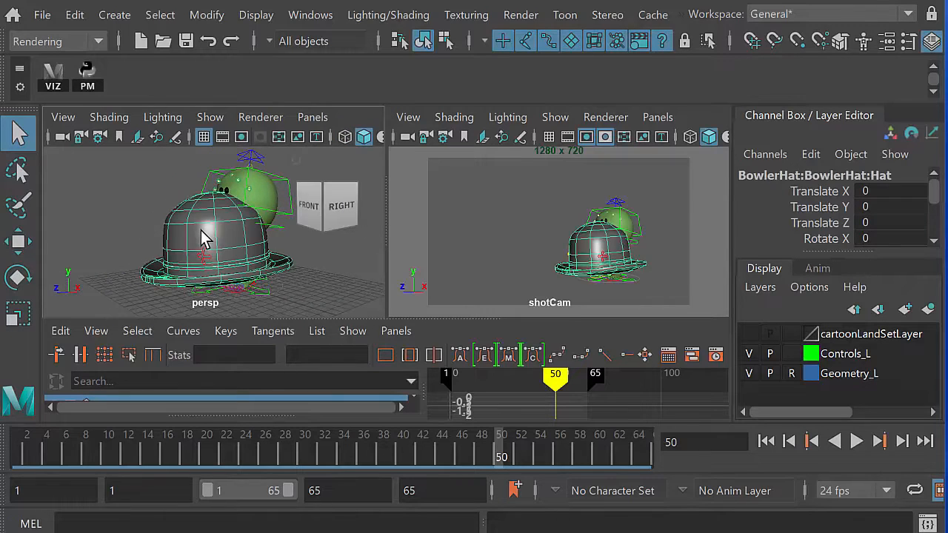
Move the hat above Monty's head, to about 12.862 in Translate Y and about -3.364 in Translate Z
{"action": "key", "text": "w"}
{"action": "right_click_drag", "start_coordinate": [264, 248], "coordinate": [140, 259], "text": "alt"}
{"action": "mouse_move", "coordinate": [134, 255]}
{"action": "left_mouse_down"}
{"action": "mouse_move", "coordinate": [120, 253]}
{"action": "mouse_move", "coordinate": [138, 249]}
{"action": "left_mouse_up"}
{"action": "left_click_drag", "start_coordinate": [226, 194], "coordinate": [224, 132]}
{"action": "left_click_drag", "start_coordinate": [209, 235], "coordinate": [264, 244], "text": "alt"}
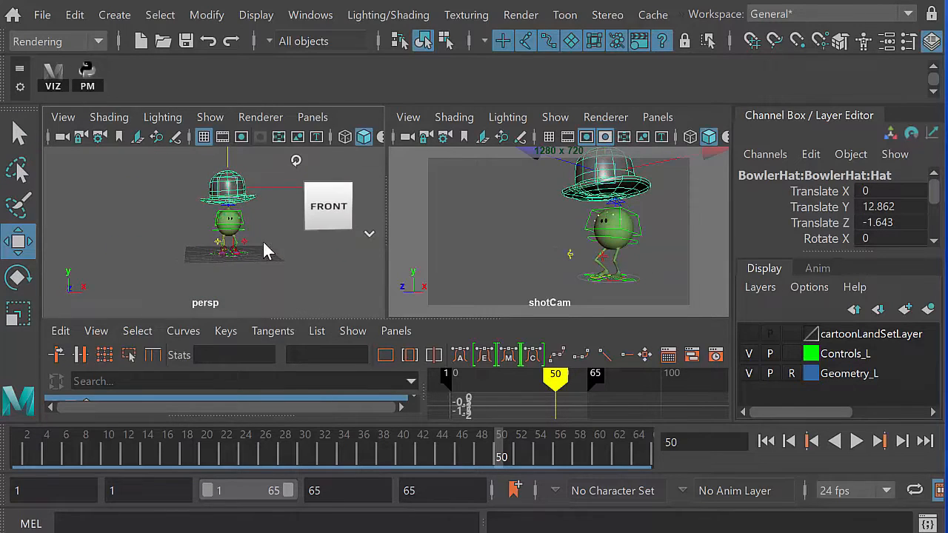
{"action": "key", "text": "space"}
{"action": "left_click_drag", "start_coordinate": [316, 281], "coordinate": [448, 330], "text": "alt"}
{"action": "mouse_move", "coordinate": [470, 236]}
{"action": "left_mouse_down"}
{"action": "mouse_move", "coordinate": [457, 220]}
{"action": "mouse_move", "coordinate": [465, 237]}
{"action": "left_mouse_up"}
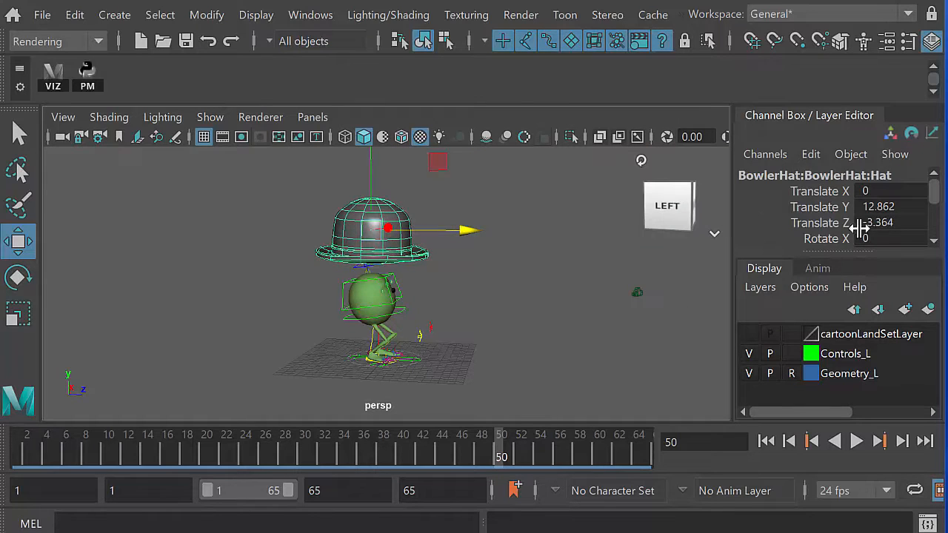
Set the hat's Scale X, Y and Z to 0.4 and lower it onto Monty's head
{"action": "scroll", "coordinate": [930, 194], "scroll_direction": "down", "scroll_amount": 2}
{"action": "left_click_drag", "start_coordinate": [897, 200], "coordinate": [894, 231]}
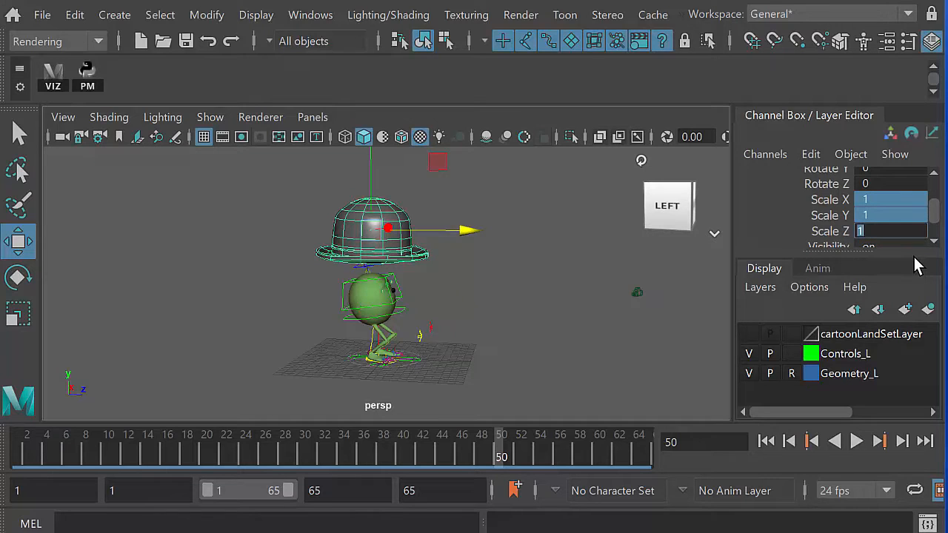
{"action": "type", "text": "0.4"}
{"action": "key", "text": "Return"}
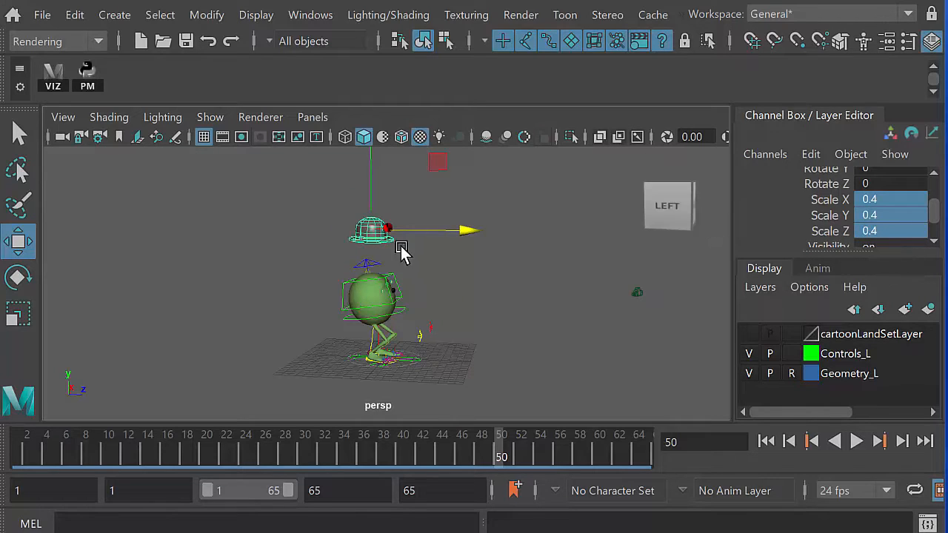
{"action": "left_click_drag", "start_coordinate": [370, 180], "coordinate": [370, 218]}
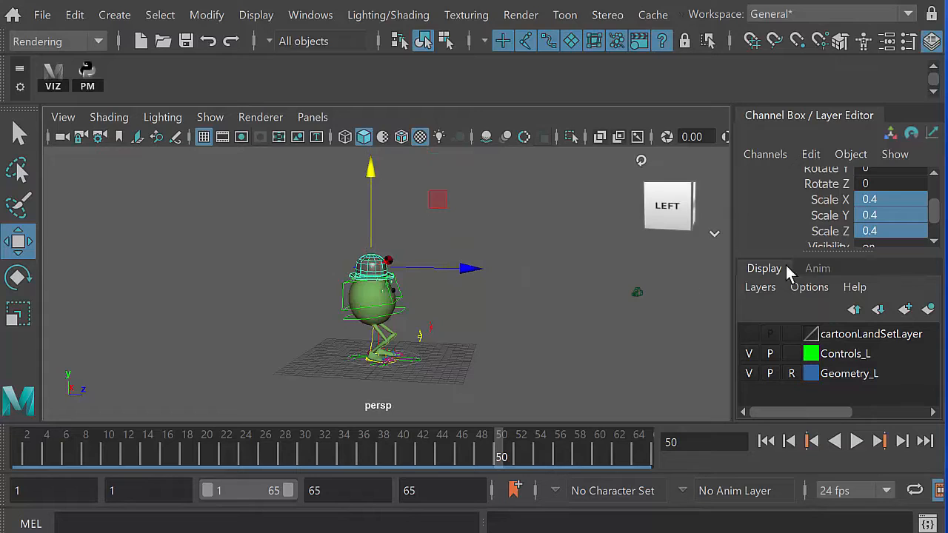
Set the hat's Scale X, Y and Z to 0.5
{"action": "double_click", "coordinate": [892, 231]}
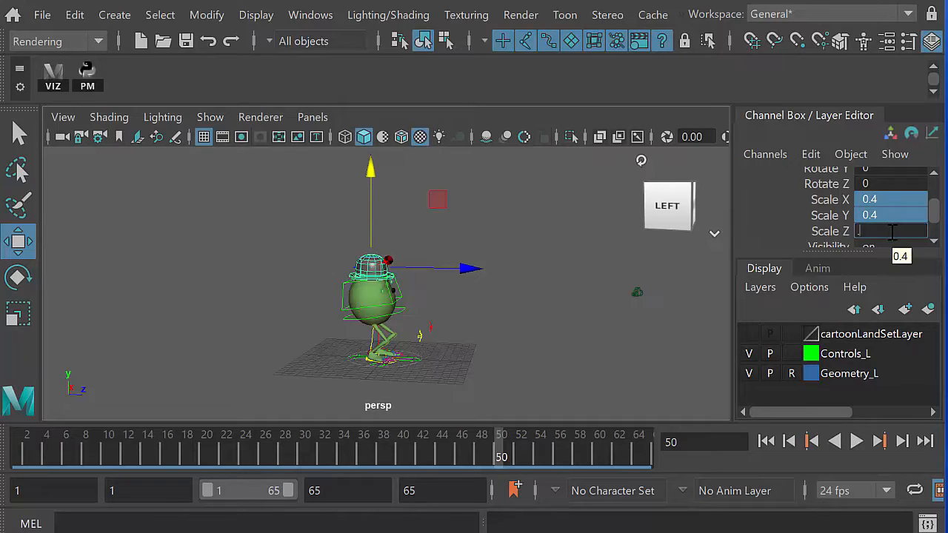
{"action": "type", "text": ".5"}
{"action": "key", "text": "Return"}
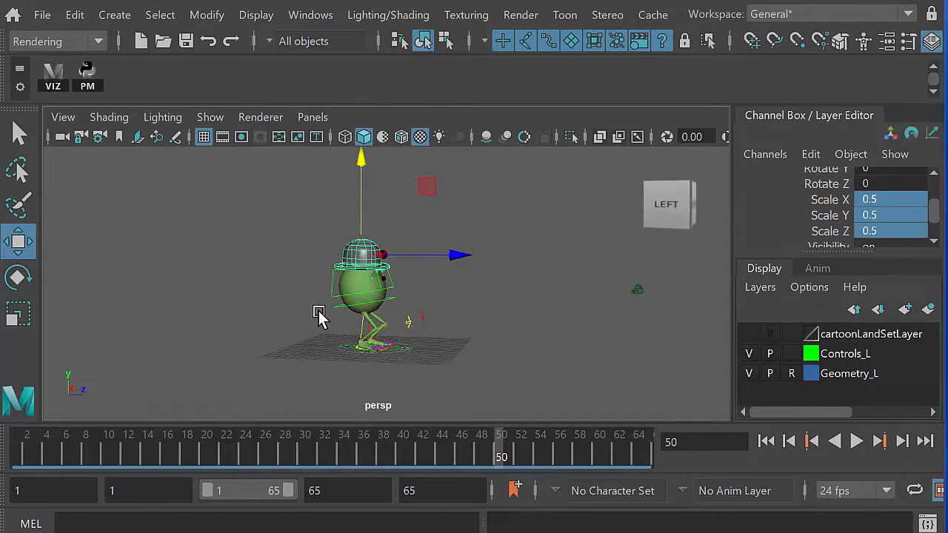
Go to frame 1 and move the hat forward so it sits centred over Monty's head
{"action": "left_click_drag", "start_coordinate": [89, 455], "coordinate": [17, 455]}
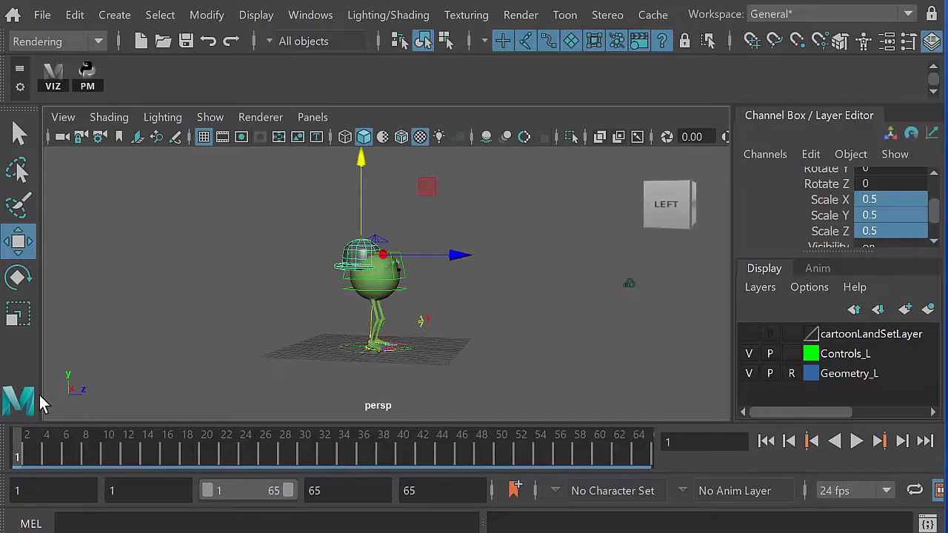
{"action": "right_click_drag", "start_coordinate": [242, 320], "coordinate": [377, 282], "text": "alt"}
{"action": "left_click_drag", "start_coordinate": [378, 281], "coordinate": [383, 235], "text": "alt"}
{"action": "left_click", "coordinate": [374, 232]}
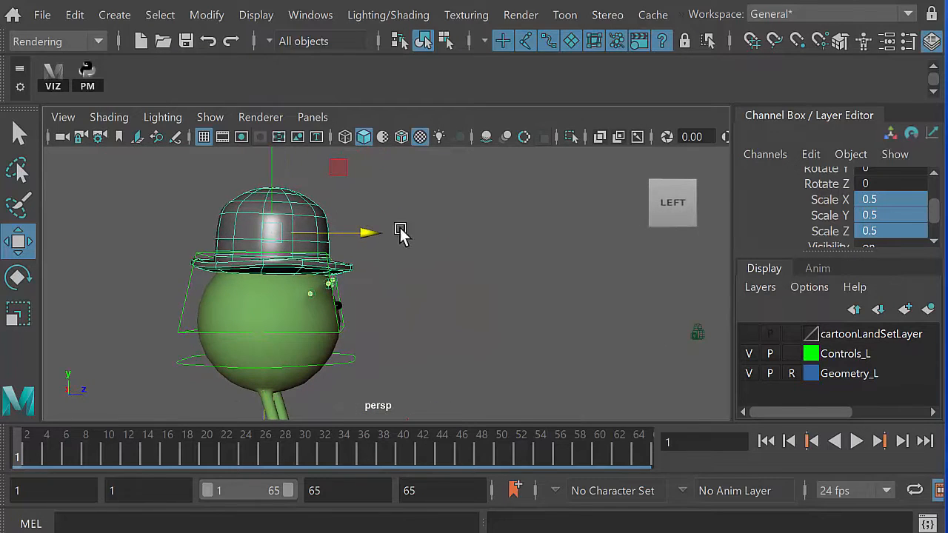
Set the hat's Scale X, Y and Z to 0.6 and adjust its height on Monty's head
{"action": "double_click", "coordinate": [877, 231]}
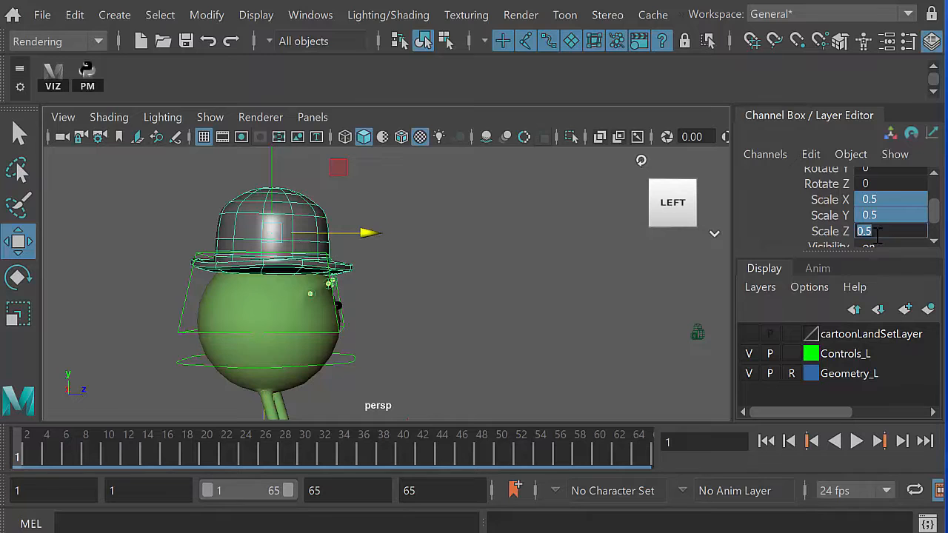
{"action": "type", "text": ".6"}
{"action": "key", "text": "Return"}
{"action": "left_click_drag", "start_coordinate": [383, 262], "coordinate": [488, 259], "text": "alt"}
{"action": "left_click_drag", "start_coordinate": [393, 191], "coordinate": [440, 317]}
Play the animation, check the hat through shotCam, and return to frame 1
{"action": "key", "text": "alt+v"}
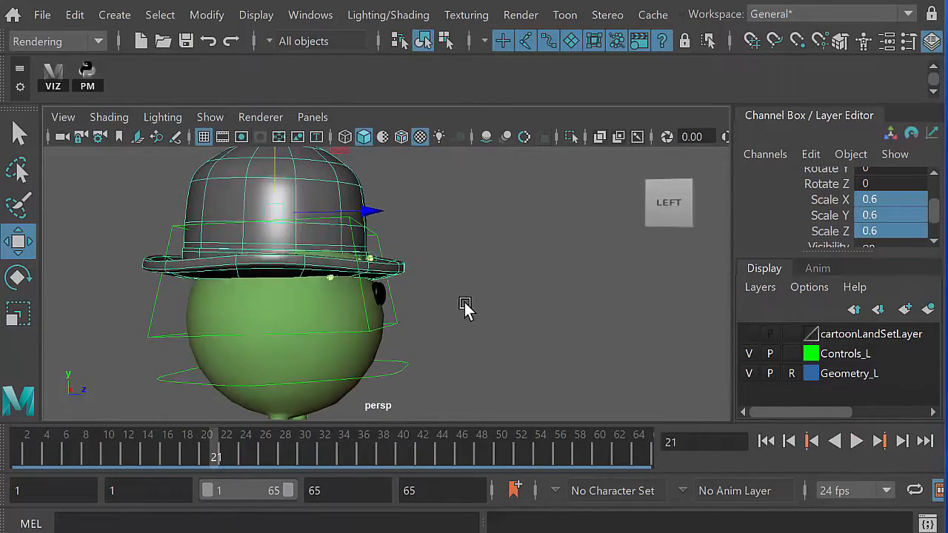
{"action": "scroll", "coordinate": [415, 257], "scroll_direction": "down", "scroll_amount": 3}
{"action": "key", "text": "space"}
{"action": "key", "text": "space"}
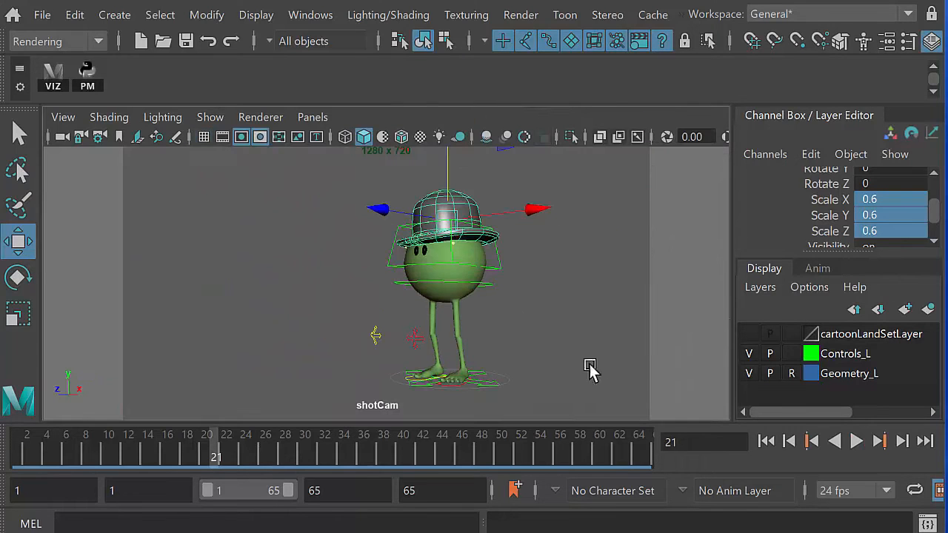
{"action": "left_click", "coordinate": [17, 452]}
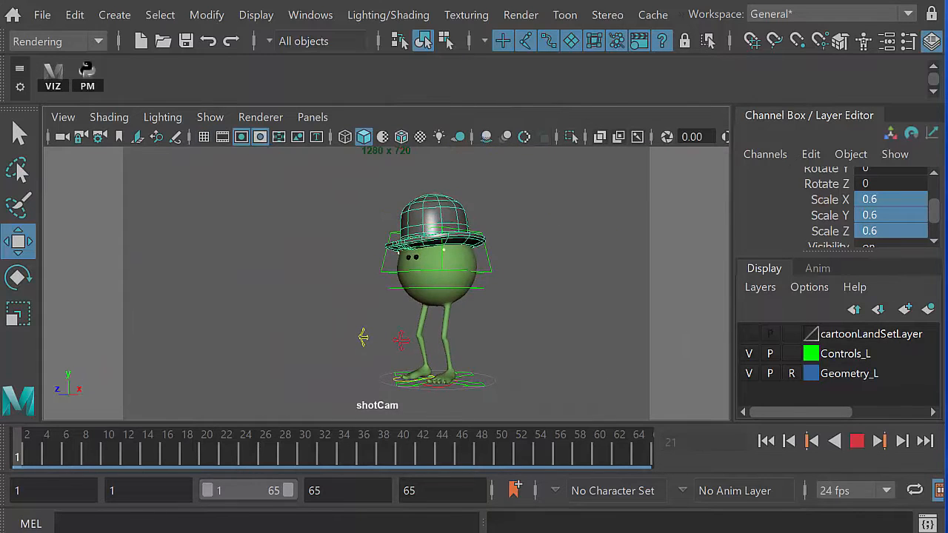
Tilt the hat slightly backward and shift it along its Z axis on Monty's head
{"action": "key", "text": "e"}
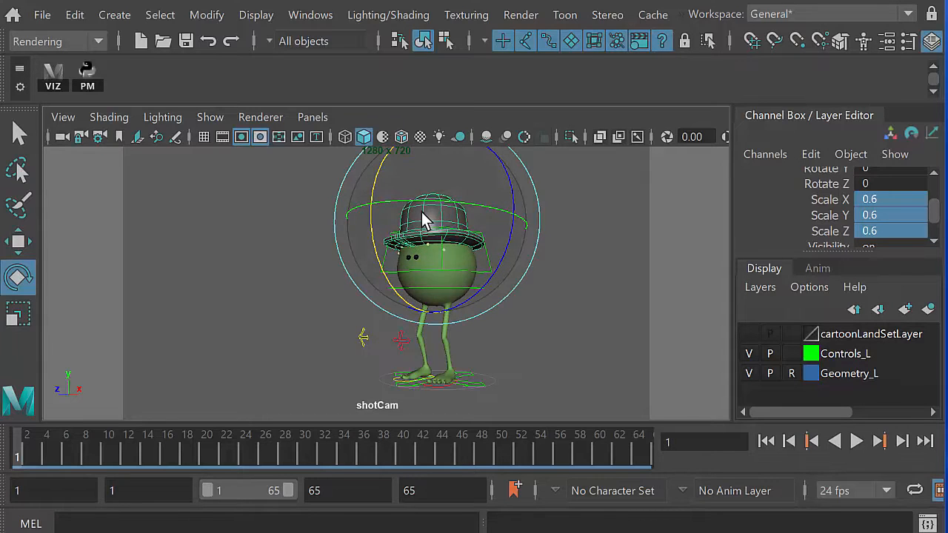
{"action": "key", "text": "w"}
{"action": "left_click_drag", "start_coordinate": [367, 194], "coordinate": [380, 197]}
Play back the shot to compare the hat's placement with Monty's movement, stop playback and go back to frame 1
{"action": "left_click", "coordinate": [857, 441]}
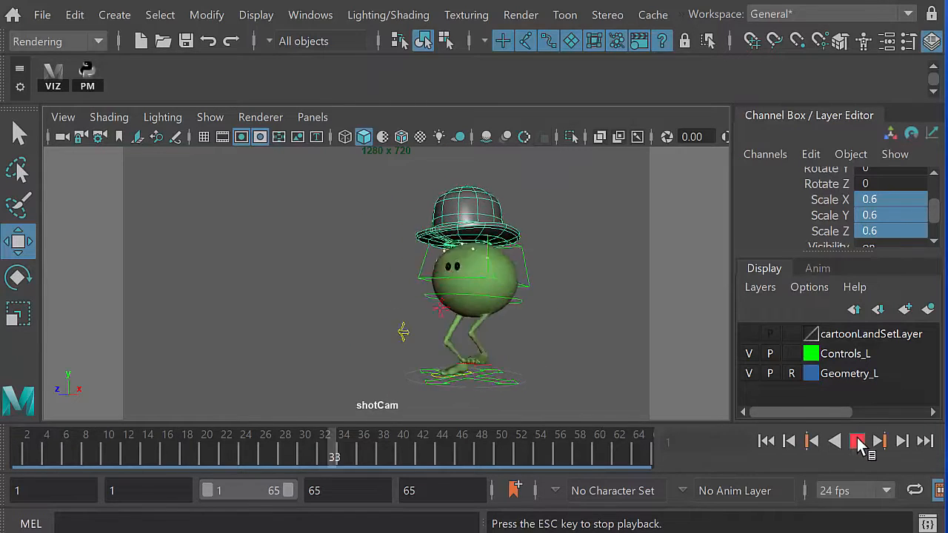
{"action": "left_click", "coordinate": [855, 441]}
{"action": "left_click_drag", "start_coordinate": [29, 445], "coordinate": [14, 444]}
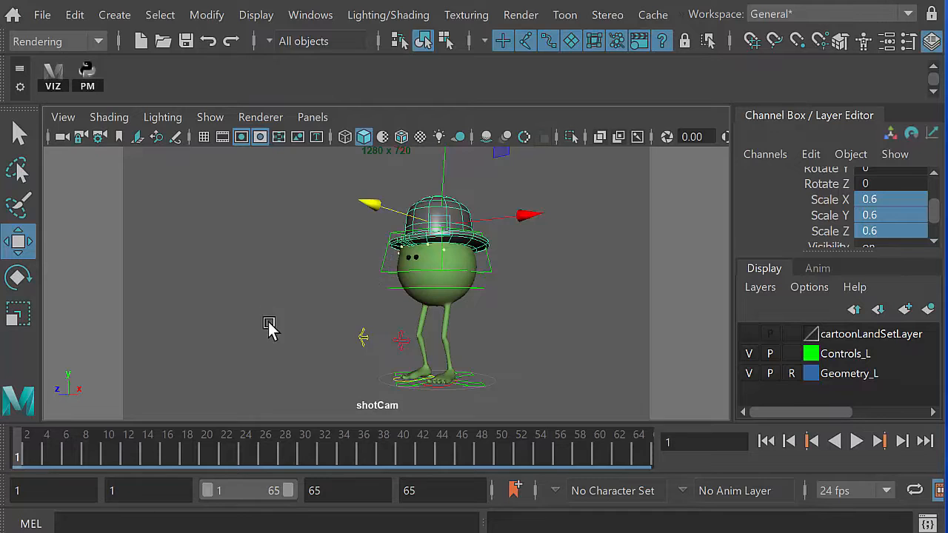
Display the hat on Monty's head in wireframe in the perspective view and open the ZV Parent Master tool
{"action": "key", "text": "space"}
{"action": "key", "text": "space"}
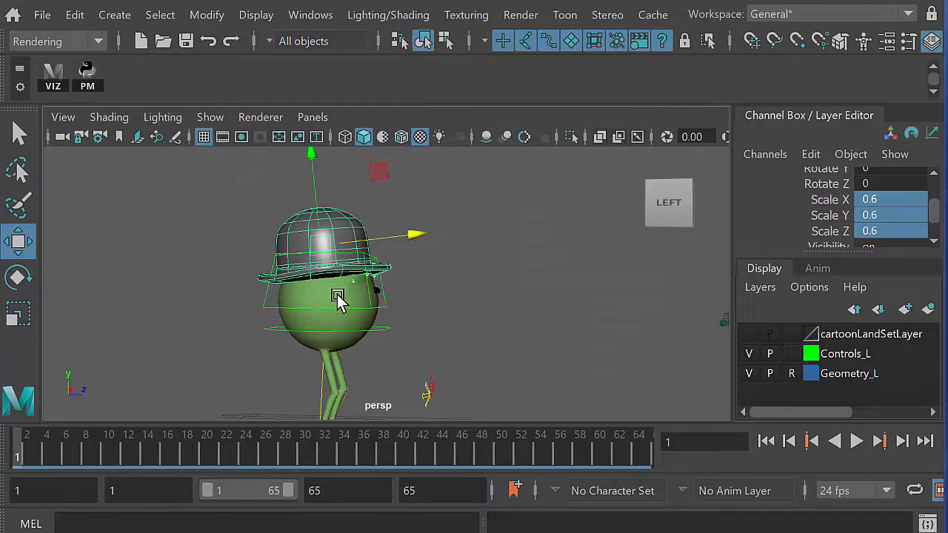
{"action": "left_click_drag", "start_coordinate": [345, 297], "coordinate": [195, 311], "text": "alt"}
{"action": "middle_click_drag", "start_coordinate": [289, 311], "coordinate": [252, 321], "text": "alt"}
{"action": "right_click_drag", "start_coordinate": [252, 322], "coordinate": [447, 340], "text": "alt"}
{"action": "middle_click_drag", "start_coordinate": [386, 332], "coordinate": [359, 364], "text": "alt"}
{"action": "right_click_drag", "start_coordinate": [382, 361], "coordinate": [435, 364], "text": "alt"}
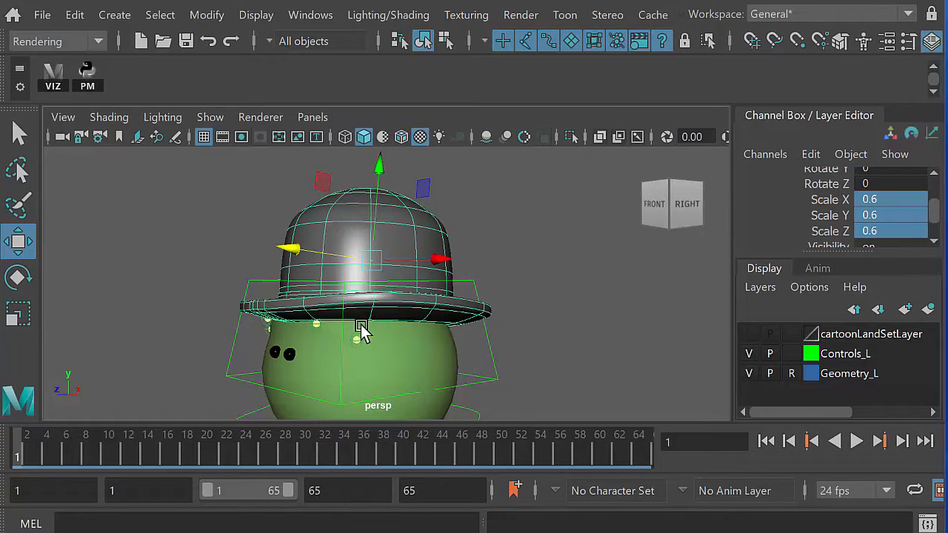
{"action": "middle_click_drag", "start_coordinate": [365, 315], "coordinate": [374, 334], "text": "alt"}
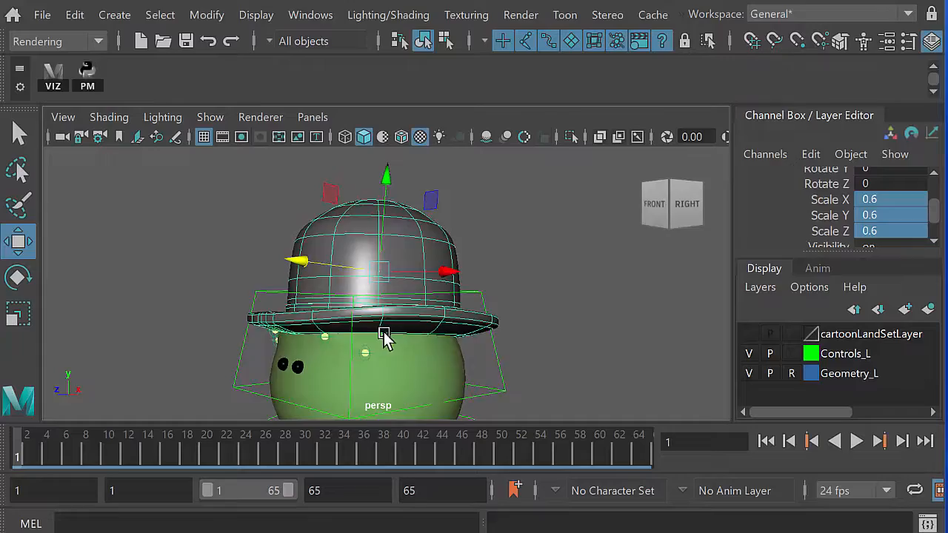
{"action": "left_click_drag", "start_coordinate": [385, 334], "coordinate": [393, 333], "text": "alt"}
{"action": "key", "text": "4"}
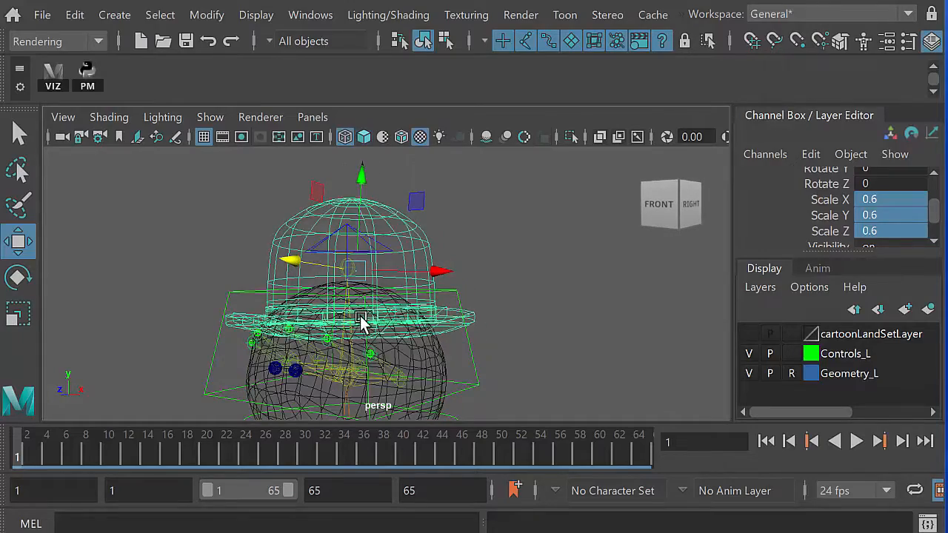
{"action": "mouse_move", "coordinate": [372, 322]}
{"action": "right_mouse_down", "text": "alt"}
{"action": "mouse_move", "coordinate": [408, 360]}
{"action": "mouse_move", "coordinate": [667, 409]}
{"action": "right_mouse_up", "text": "alt"}
{"action": "left_click_drag", "start_coordinate": [557, 296], "coordinate": [548, 302], "text": "alt"}
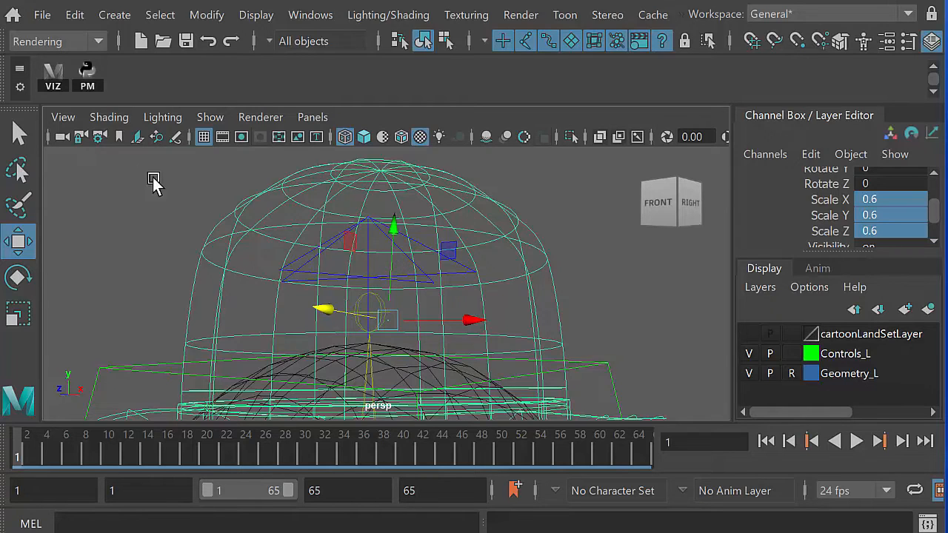
{"action": "left_click", "coordinate": [88, 73]}
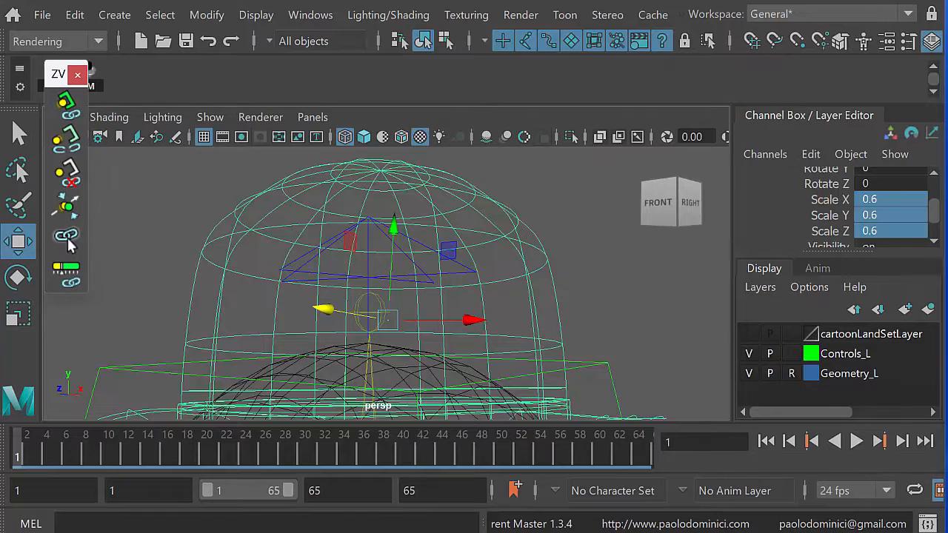
Switch to the web browser and search Google for "zv parentmaster maya"
{"action": "key", "text": "alt+Tab"}
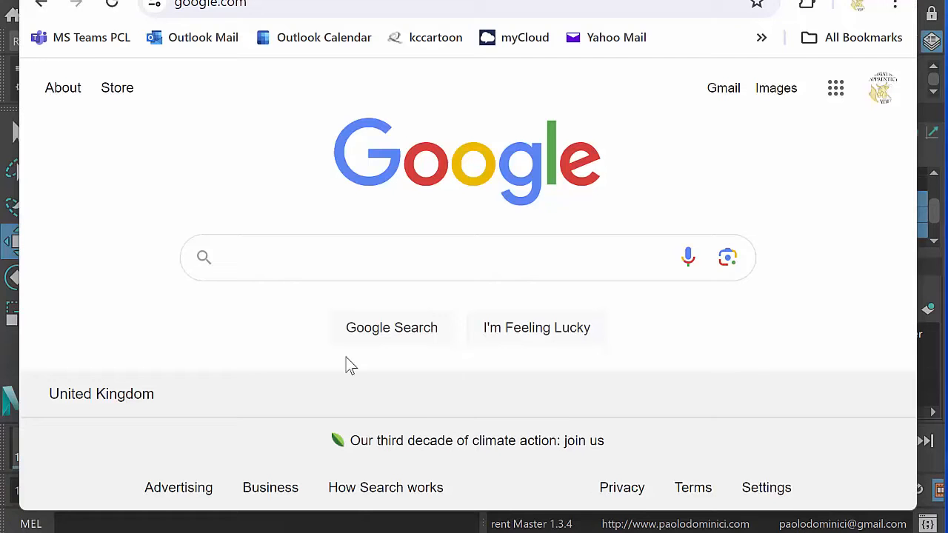
{"action": "left_click", "coordinate": [267, 263]}
{"action": "type", "text": "zv"}
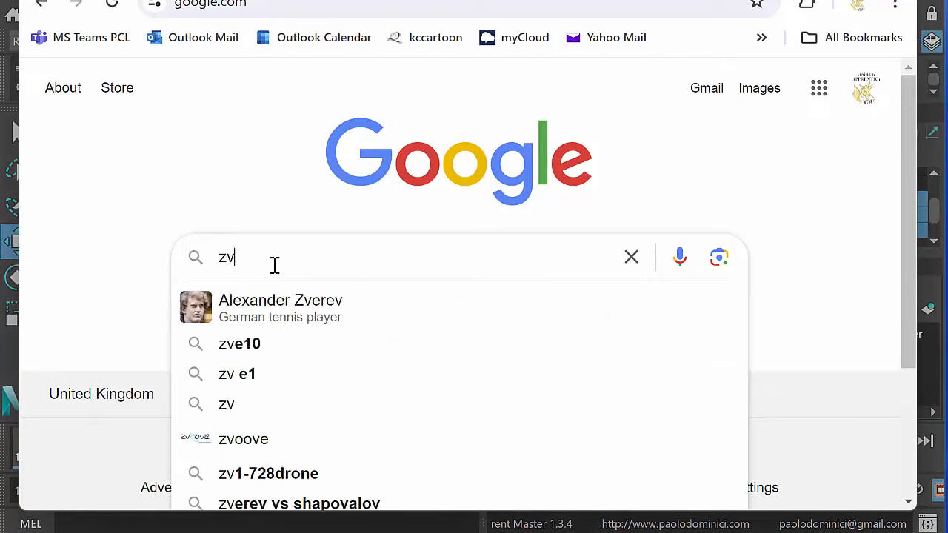
{"action": "type", "text": " parentmas"}
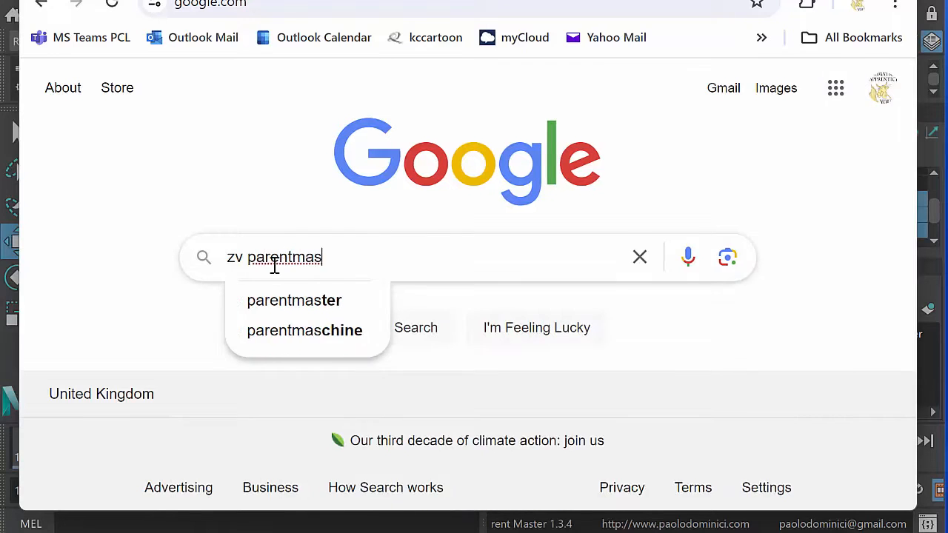
{"action": "type", "text": "ter maya"}
{"action": "key", "text": "Return"}
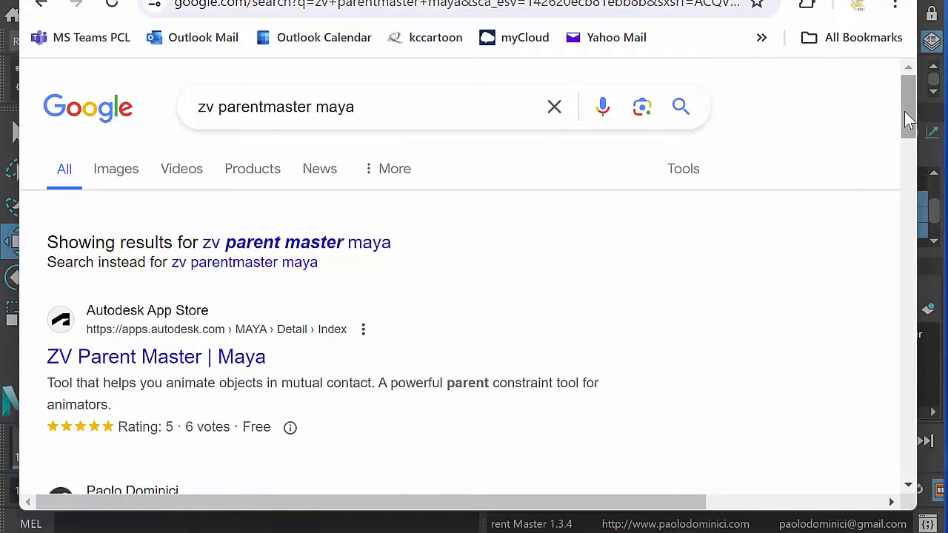
Look through the search results for ZV Parent Master download pages and plugin tutorials
{"action": "scroll", "coordinate": [905, 112], "scroll_direction": "down", "scroll_amount": 5}
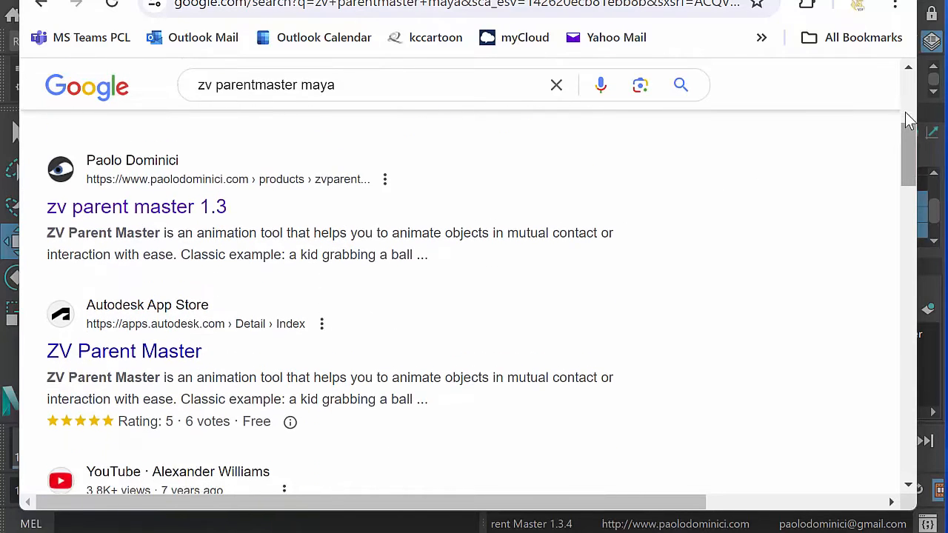
{"action": "scroll", "coordinate": [909, 120], "scroll_direction": "down", "scroll_amount": 3}
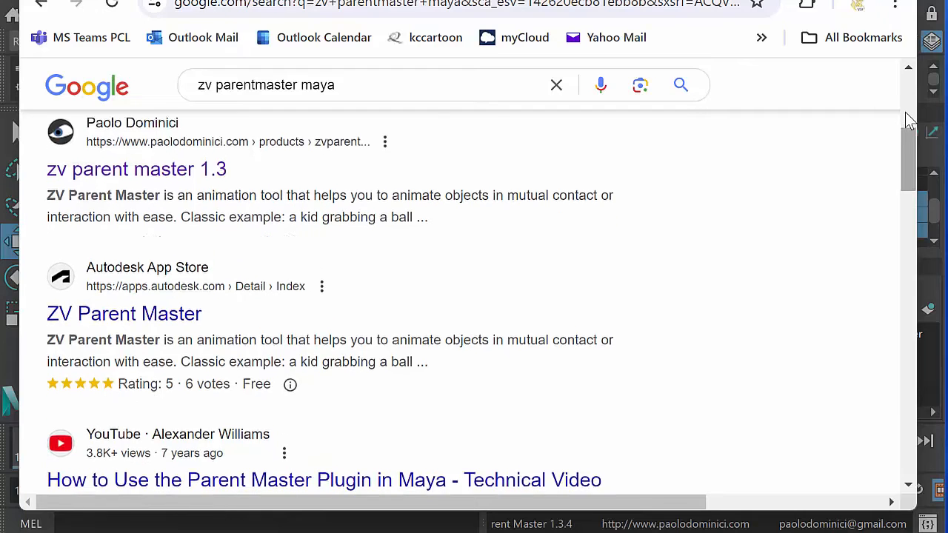
{"action": "scroll", "coordinate": [905, 113], "scroll_direction": "down", "scroll_amount": 1}
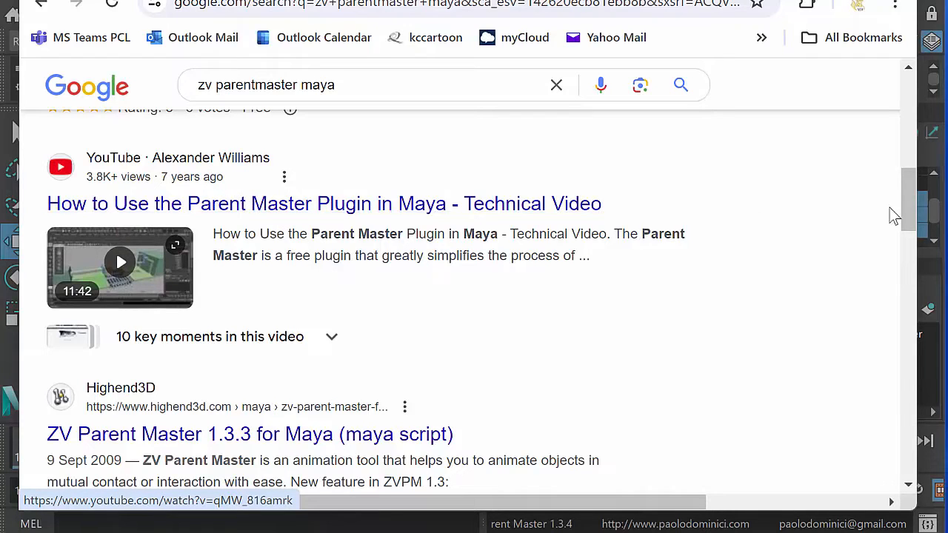
{"action": "scroll", "coordinate": [910, 200], "scroll_direction": "down", "scroll_amount": 4}
{"action": "scroll", "coordinate": [909, 201], "scroll_direction": "down", "scroll_amount": 7}
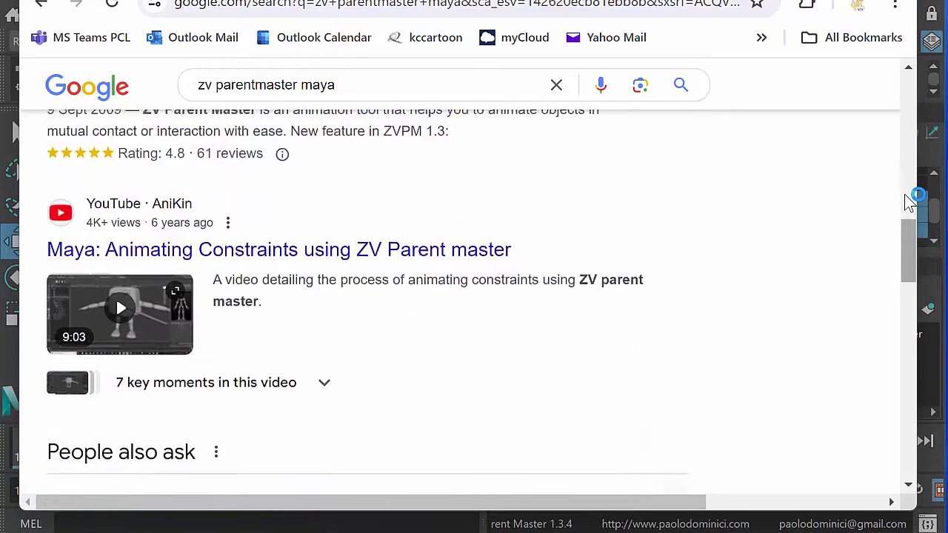
{"action": "scroll", "coordinate": [909, 201], "scroll_direction": "down", "scroll_amount": 2}
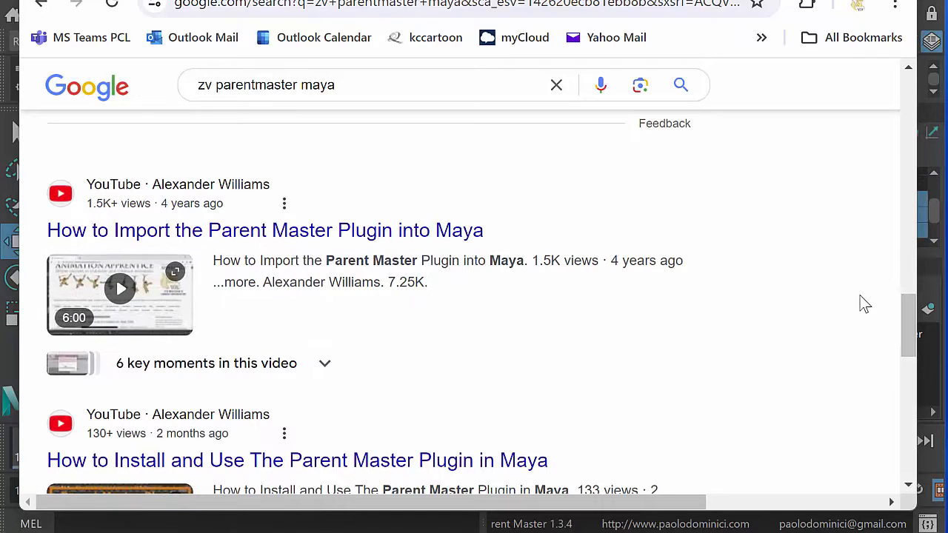
{"action": "scroll", "coordinate": [905, 311], "scroll_direction": "down", "scroll_amount": 3}
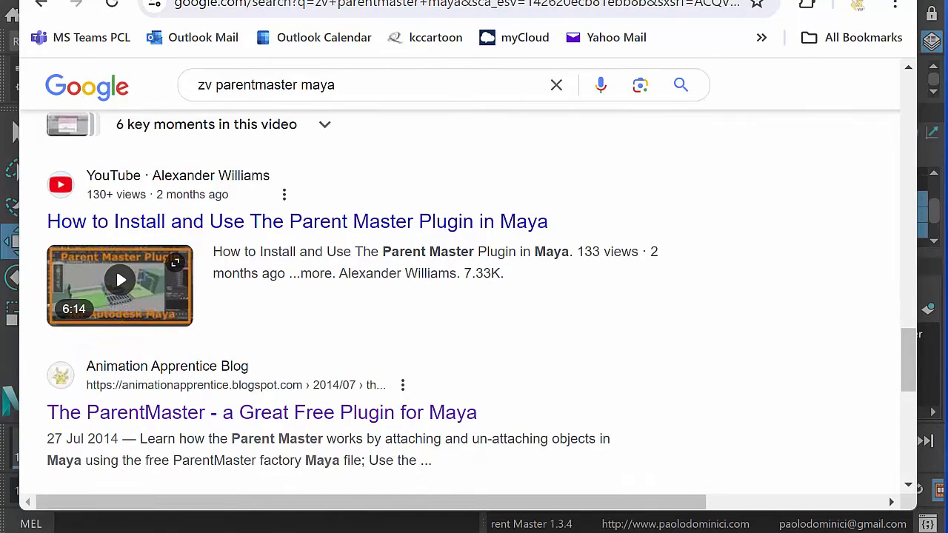
Switch back to Maya and attach the bowler hat to squash_CTRL at frame 1 using ZV Parent Master
{"action": "left_click", "coordinate": [791, 1]}
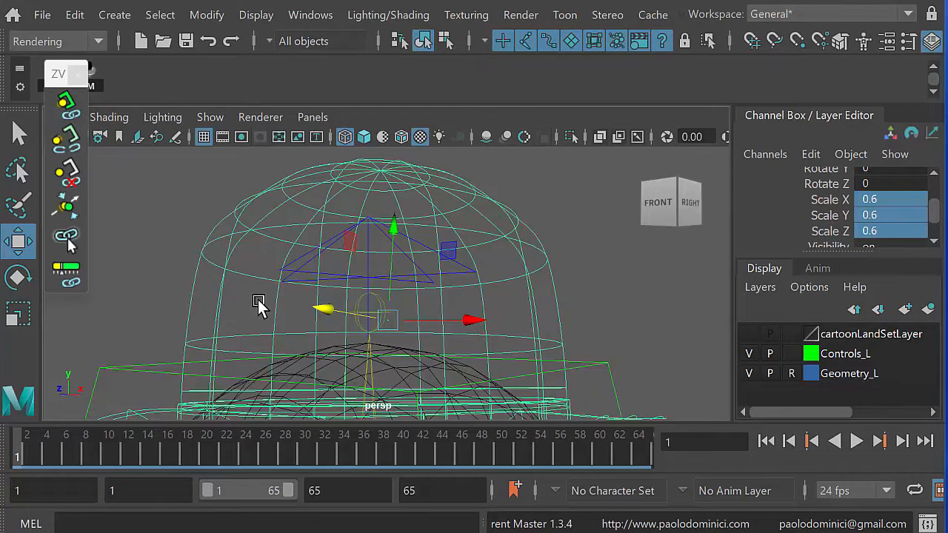
{"action": "middle_click_drag", "start_coordinate": [263, 298], "coordinate": [253, 320], "text": "alt"}
{"action": "right_click_drag", "start_coordinate": [253, 320], "coordinate": [326, 332], "text": "alt"}
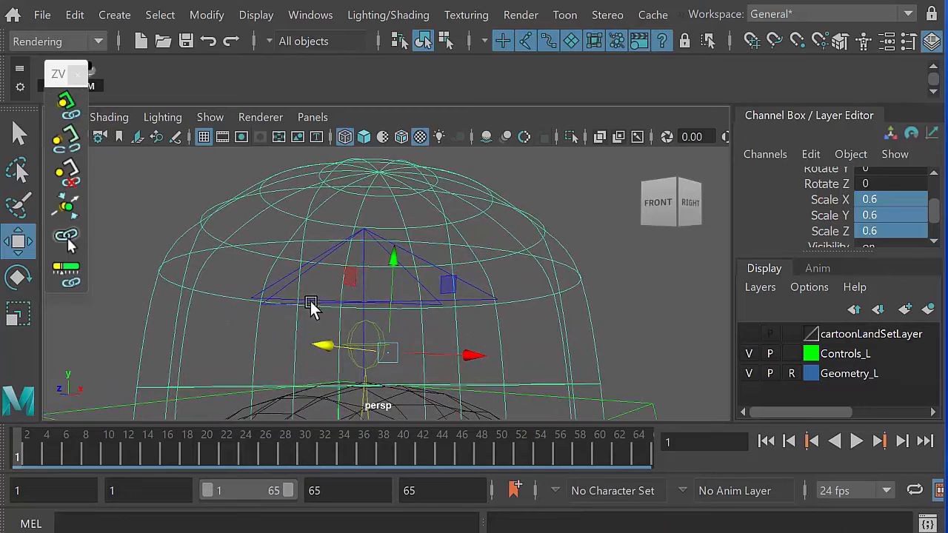
{"action": "right_click_drag", "start_coordinate": [408, 296], "coordinate": [478, 290], "text": "alt"}
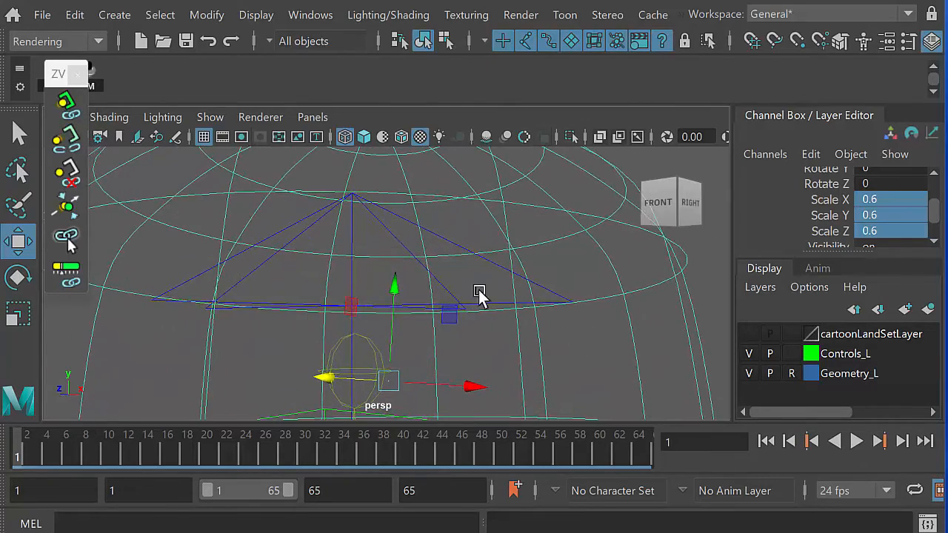
{"action": "left_click", "coordinate": [248, 275]}
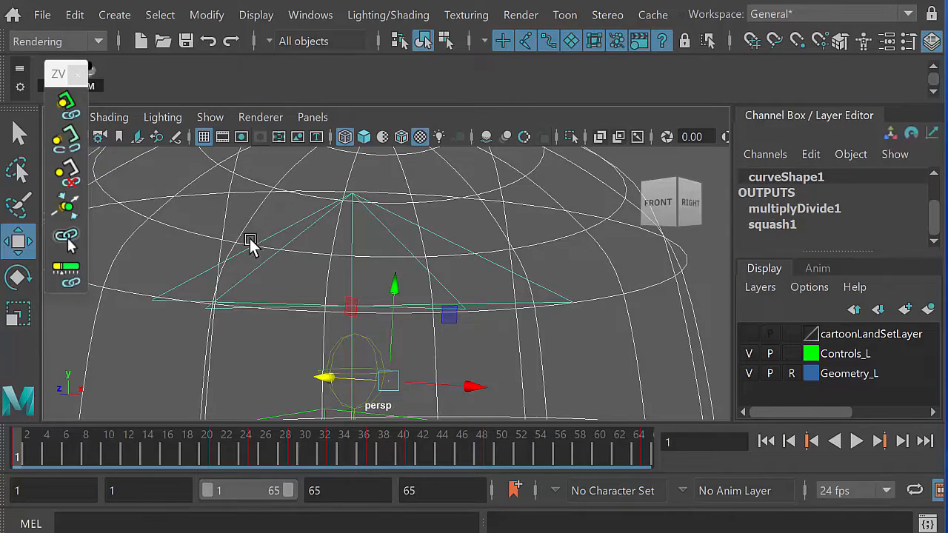
{"action": "left_click", "coordinate": [66, 108]}
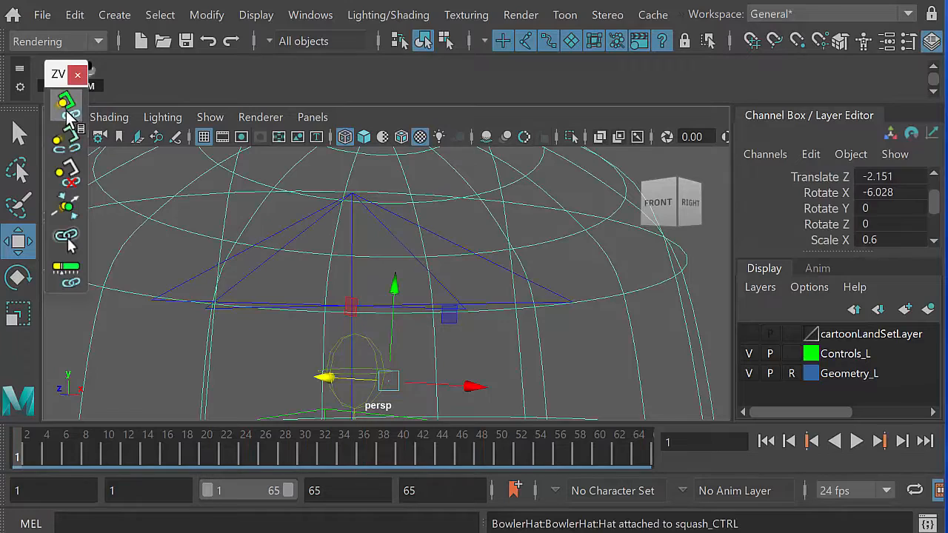
Play back the shot through shotCam with nothing selected to check the attached hat, stop it and return to frame 1
{"action": "scroll", "coordinate": [316, 283], "scroll_direction": "down", "scroll_amount": 4}
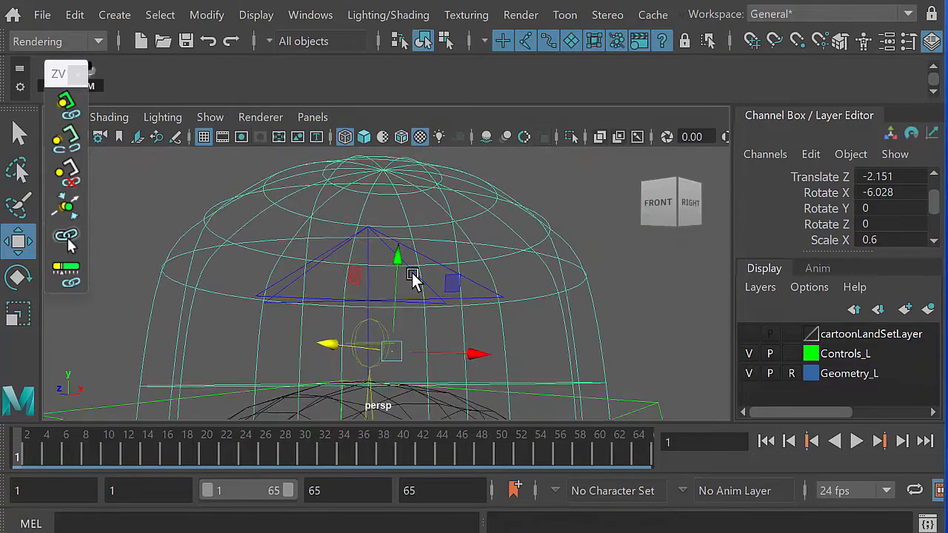
{"action": "key", "text": "space"}
{"action": "key", "text": "space"}
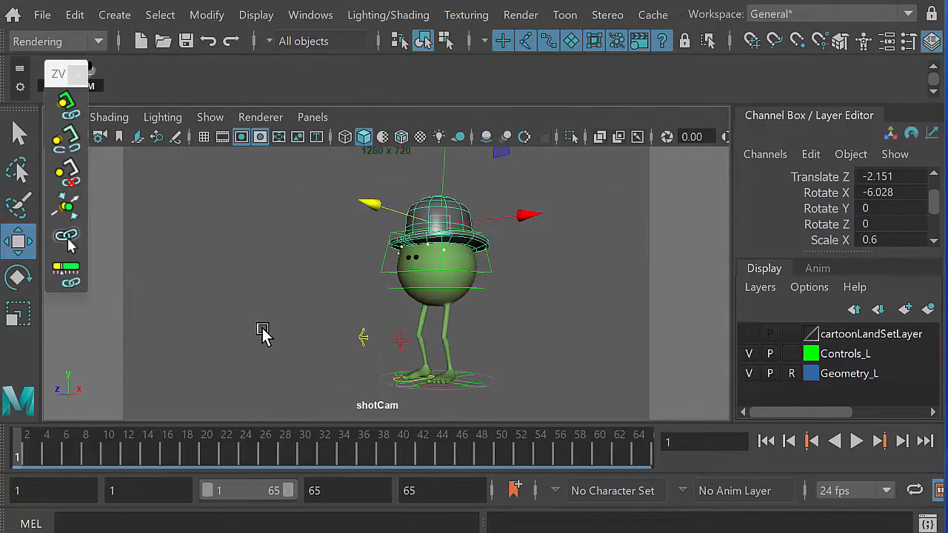
{"action": "left_click", "coordinate": [259, 331]}
{"action": "left_click", "coordinate": [856, 441]}
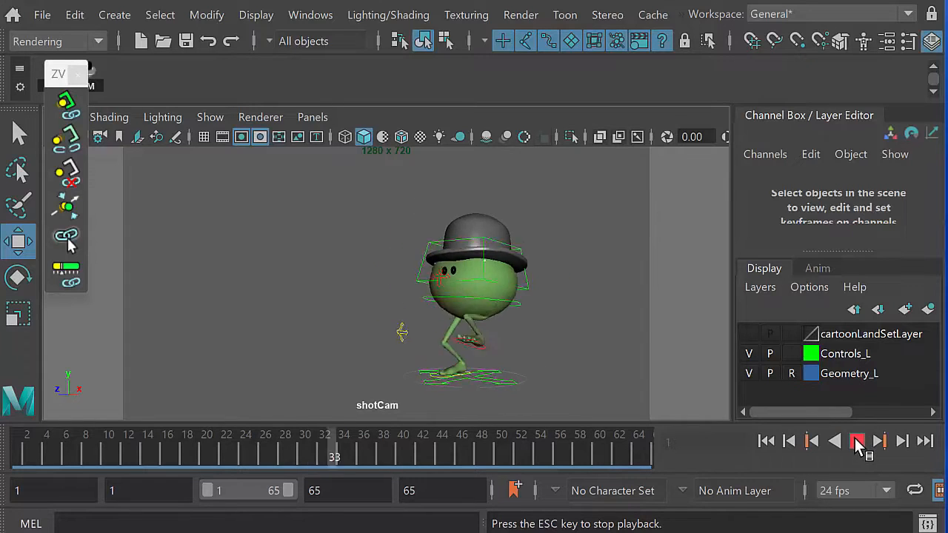
{"action": "left_click", "coordinate": [857, 449]}
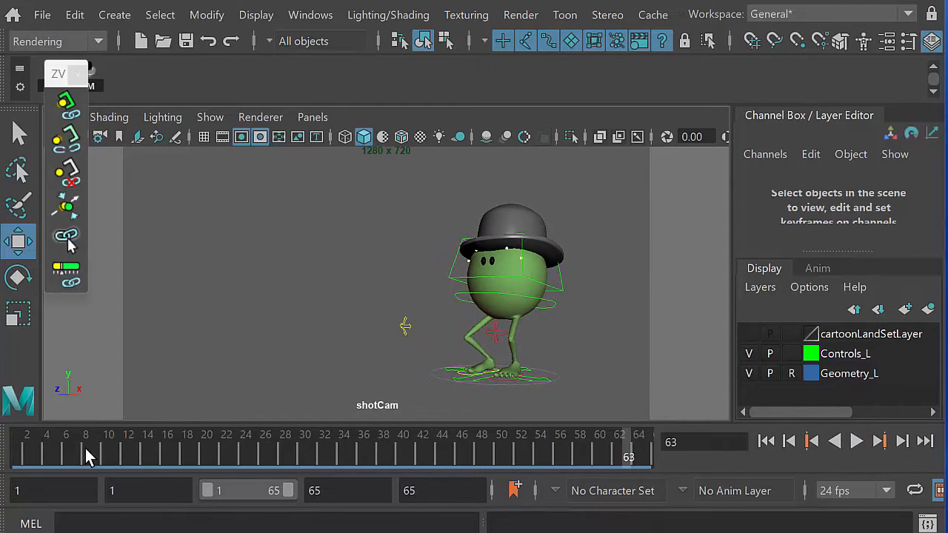
{"action": "left_click_drag", "start_coordinate": [87, 449], "coordinate": [5, 437]}
Frame Monty and the hat from the side in the perspective view, play the animation and go to frame 27
{"action": "key", "text": "space"}
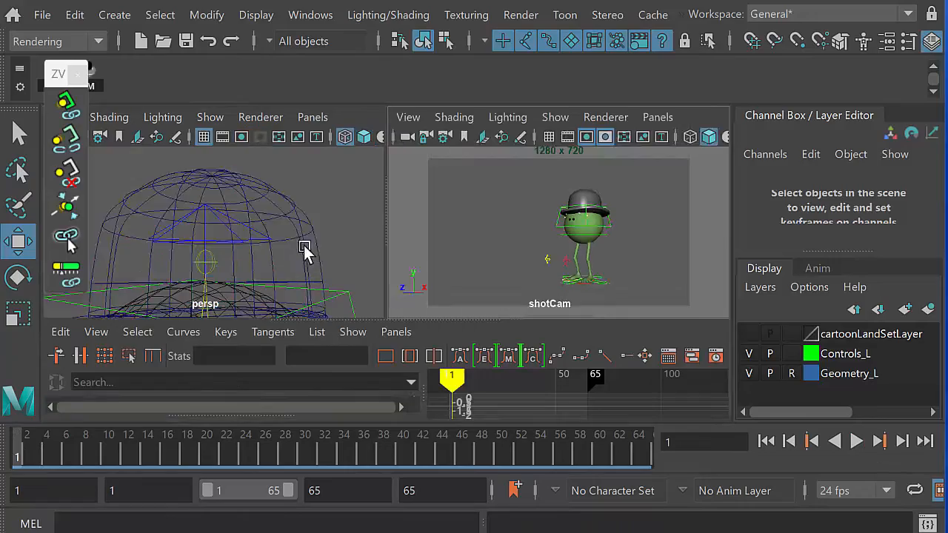
{"action": "key", "text": "space"}
{"action": "left_click_drag", "start_coordinate": [358, 314], "coordinate": [423, 265], "text": "alt"}
{"action": "right_click_drag", "start_coordinate": [422, 264], "coordinate": [131, 253], "text": "alt"}
{"action": "middle_click_drag", "start_coordinate": [308, 290], "coordinate": [318, 236], "text": "alt"}
{"action": "right_click_drag", "start_coordinate": [319, 235], "coordinate": [152, 234], "text": "alt"}
{"action": "left_click_drag", "start_coordinate": [355, 303], "coordinate": [266, 326], "text": "alt"}
{"action": "middle_click_drag", "start_coordinate": [321, 332], "coordinate": [318, 266], "text": "alt"}
{"action": "right_click_drag", "start_coordinate": [319, 266], "coordinate": [119, 354], "text": "alt"}
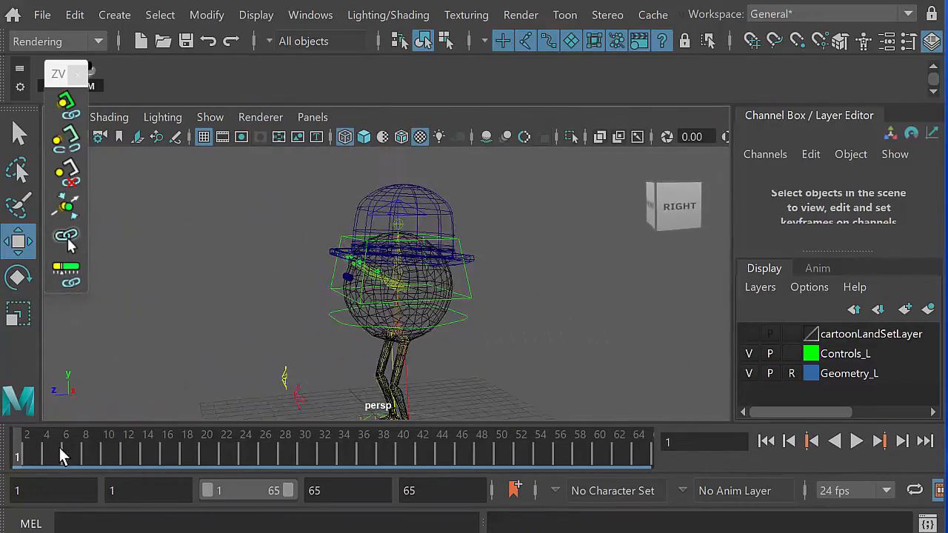
{"action": "key", "text": "alt+v"}
{"action": "mouse_move", "coordinate": [259, 458]}
{"action": "left_mouse_down"}
{"action": "mouse_move", "coordinate": [303, 457]}
{"action": "mouse_move", "coordinate": [266, 459]}
{"action": "mouse_move", "coordinate": [280, 454]}
{"action": "mouse_move", "coordinate": [272, 455]}
{"action": "left_mouse_up"}
Try to detach the hat at frame 27 with only squash_CTRL selected
{"action": "right_click_drag", "start_coordinate": [319, 289], "coordinate": [666, 381], "text": "alt"}
{"action": "left_click_drag", "start_coordinate": [666, 382], "coordinate": [567, 313], "text": "alt"}
{"action": "left_click", "coordinate": [533, 250]}
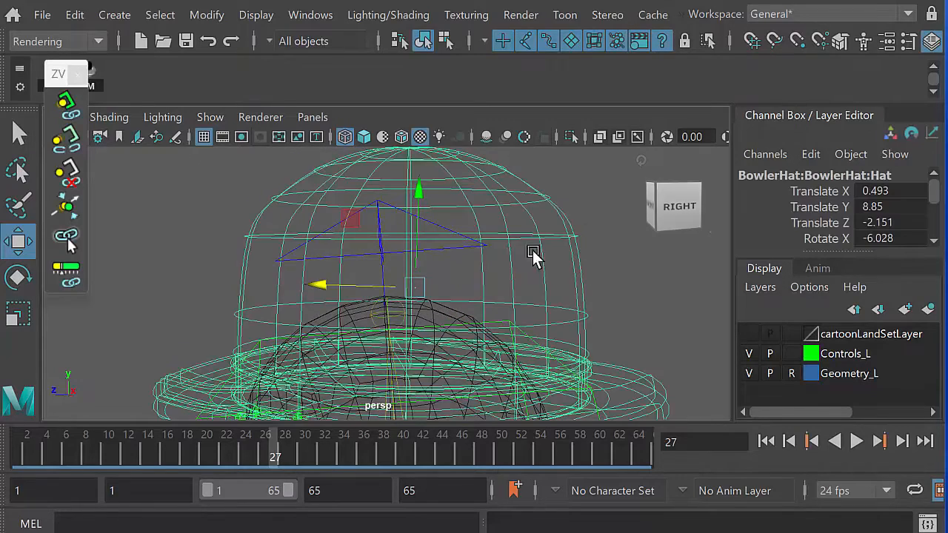
{"action": "left_click", "coordinate": [455, 248]}
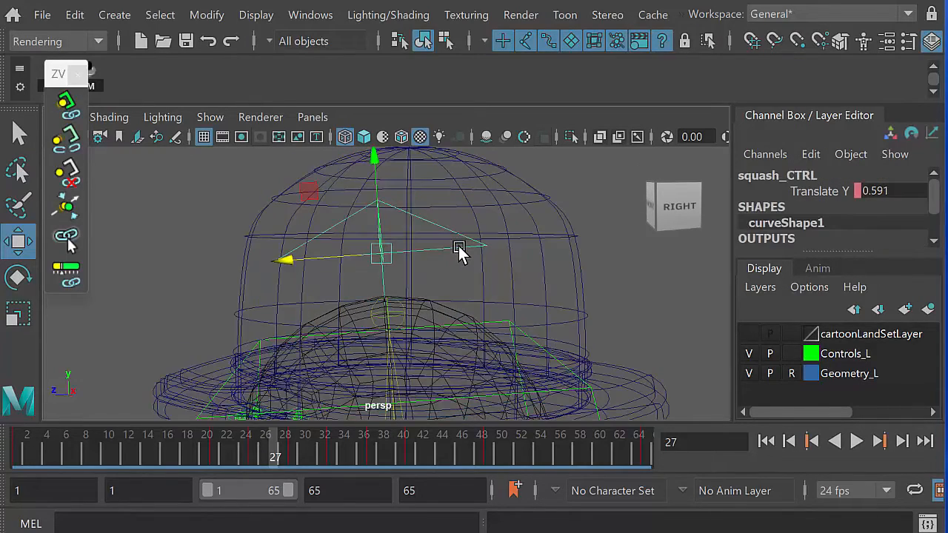
{"action": "left_click_drag", "start_coordinate": [441, 269], "coordinate": [409, 306], "text": "alt"}
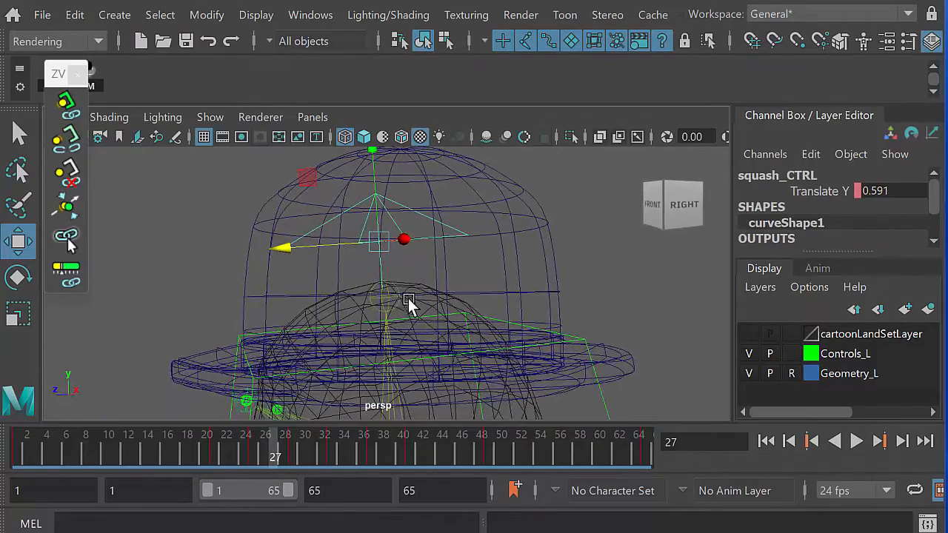
{"action": "left_click", "coordinate": [68, 145]}
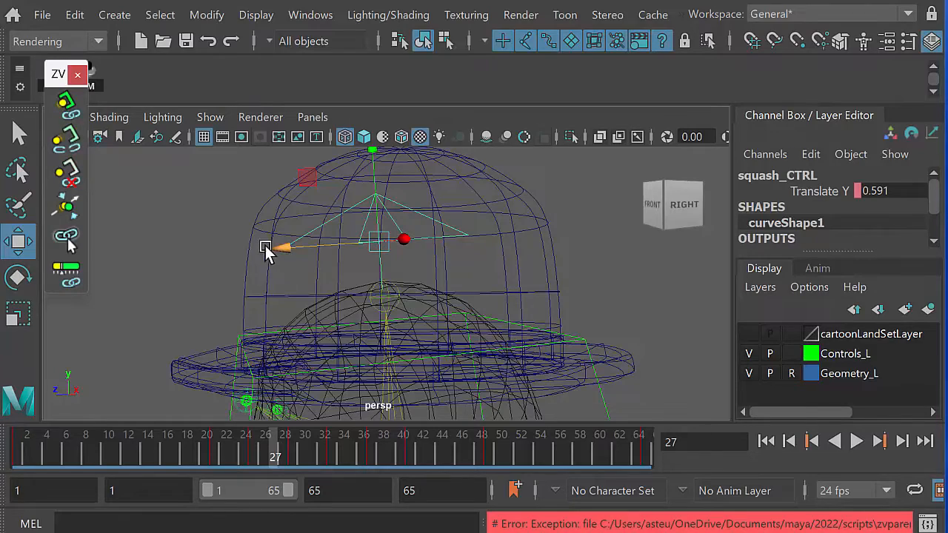
Select the bowler hat together with squash_CTRL and detach the hat at frame 27 using ZV Parent Master
{"action": "left_click", "coordinate": [251, 219]}
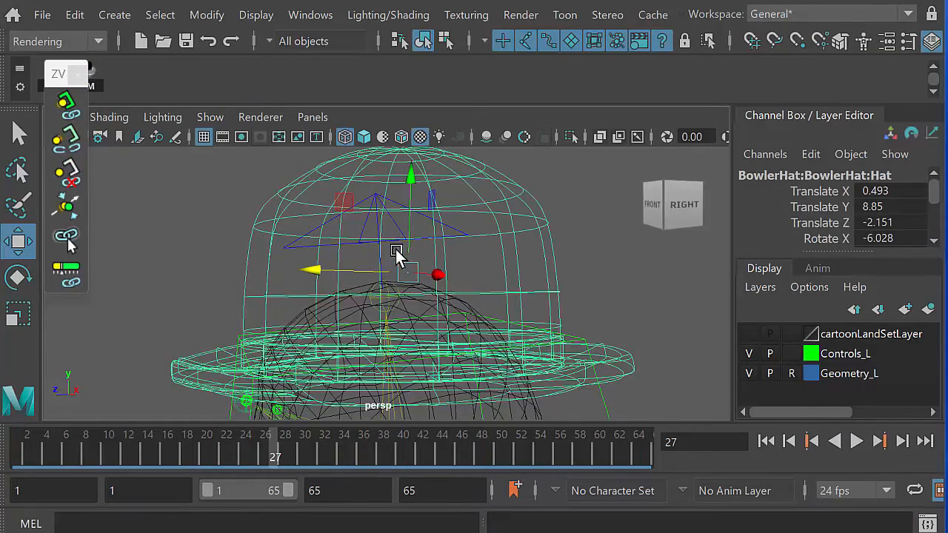
{"action": "right_click_drag", "start_coordinate": [385, 261], "coordinate": [630, 356], "text": "alt"}
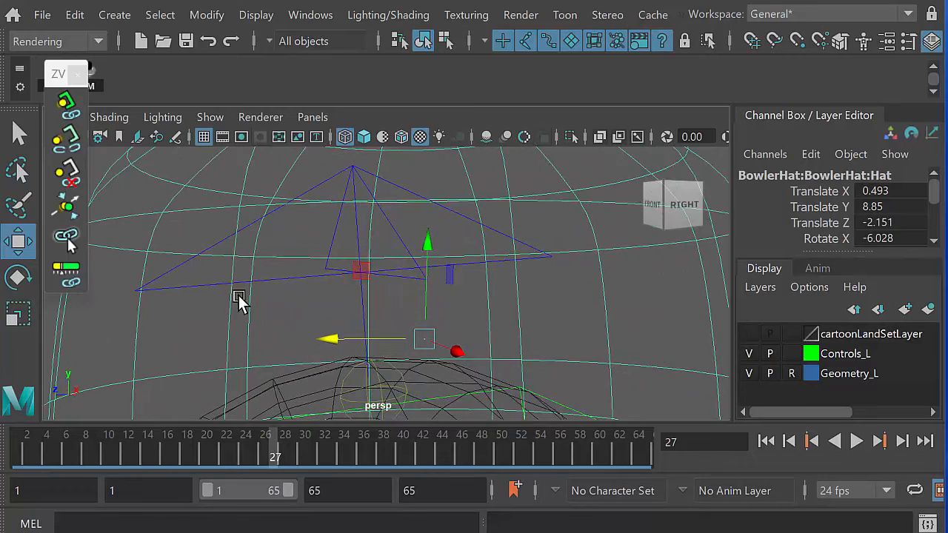
{"action": "left_click", "coordinate": [200, 288]}
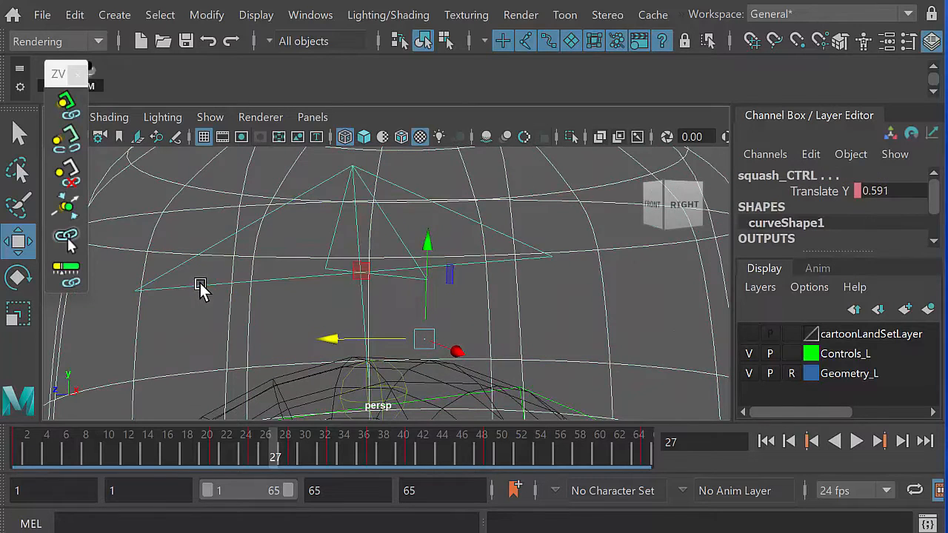
{"action": "left_click", "coordinate": [66, 142]}
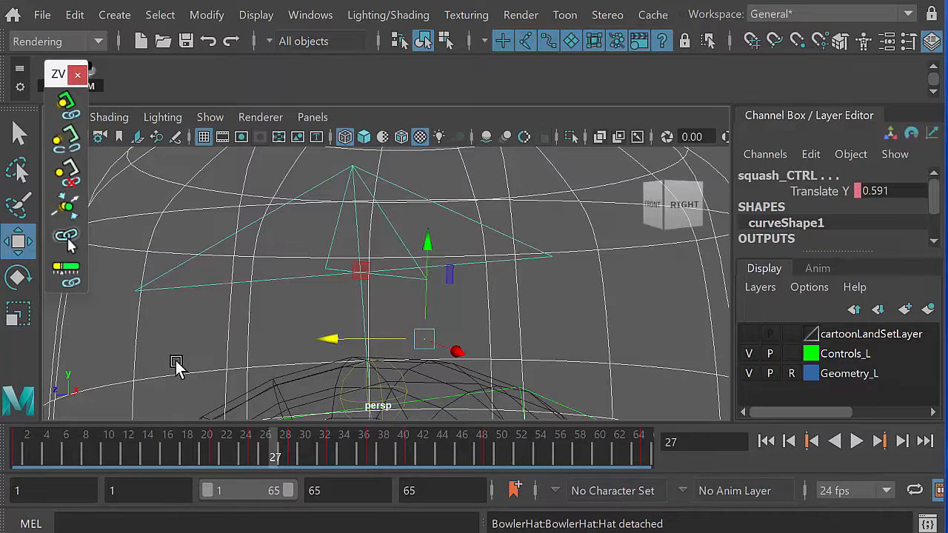
Play back the shot through shotCam with nothing selected to check the detached hat, and stop playback
{"action": "key", "text": "space"}
{"action": "key", "text": "space"}
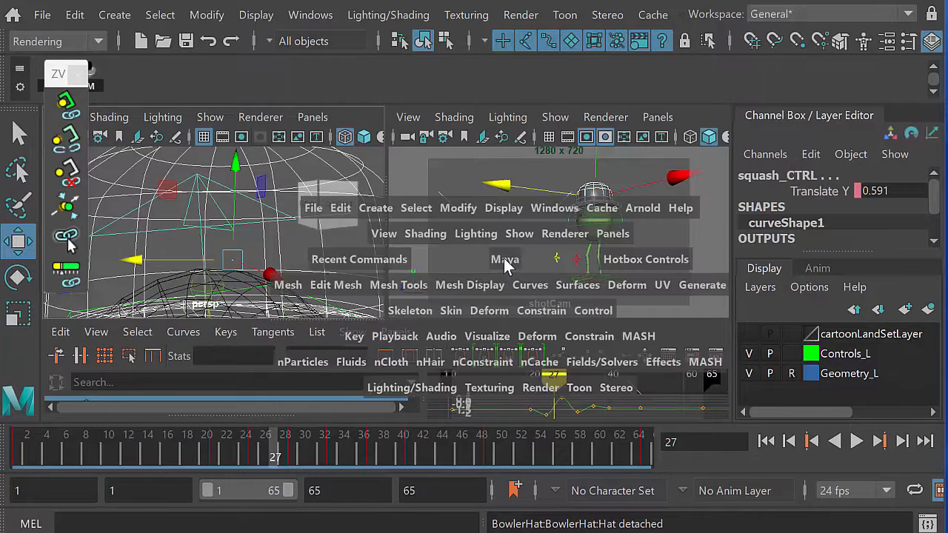
{"action": "left_click", "coordinate": [85, 452]}
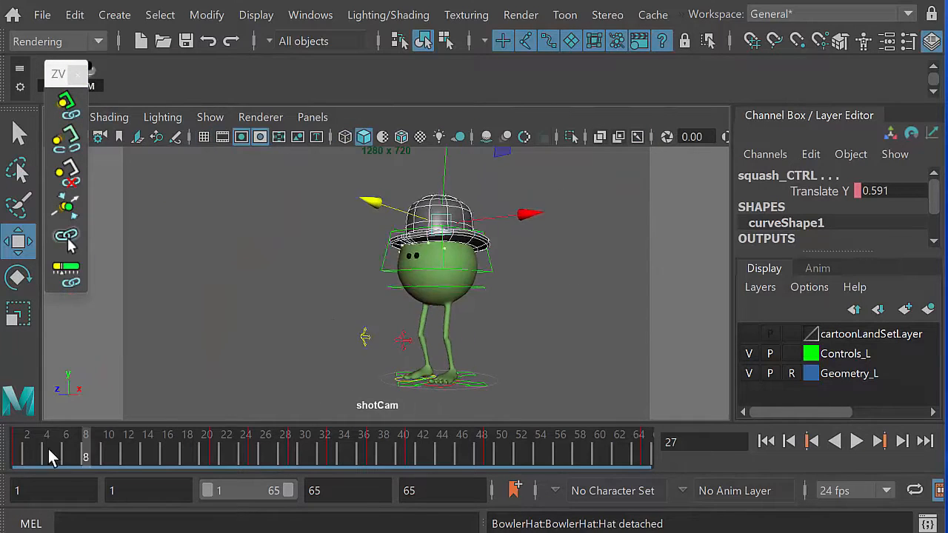
{"action": "left_click", "coordinate": [583, 341]}
{"action": "left_click", "coordinate": [855, 443]}
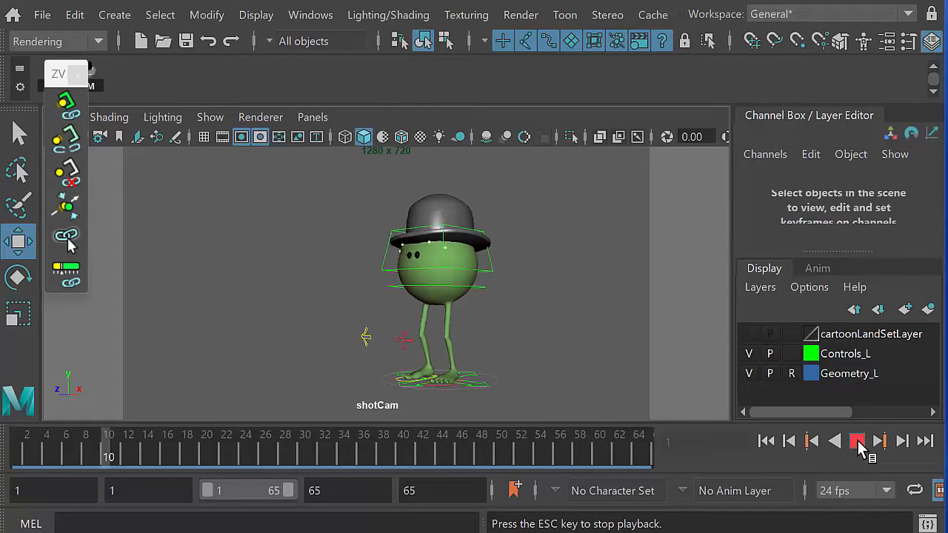
{"action": "left_click", "coordinate": [856, 442]}
Go to frame 27, select the bowler hat and set a keyframe on it
{"action": "mouse_move", "coordinate": [279, 440]}
{"action": "left_mouse_down"}
{"action": "mouse_move", "coordinate": [265, 450]}
{"action": "mouse_move", "coordinate": [275, 455]}
{"action": "left_mouse_up"}
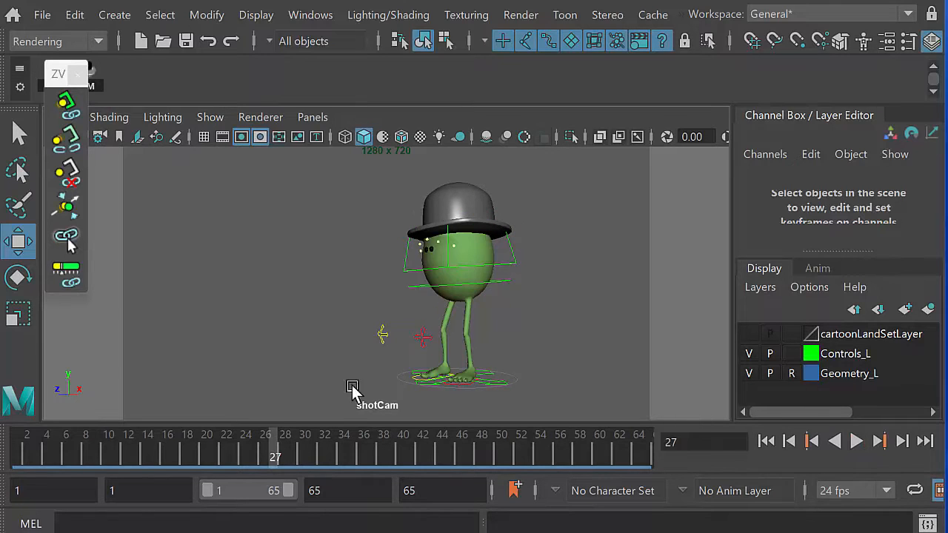
{"action": "left_click", "coordinate": [468, 198]}
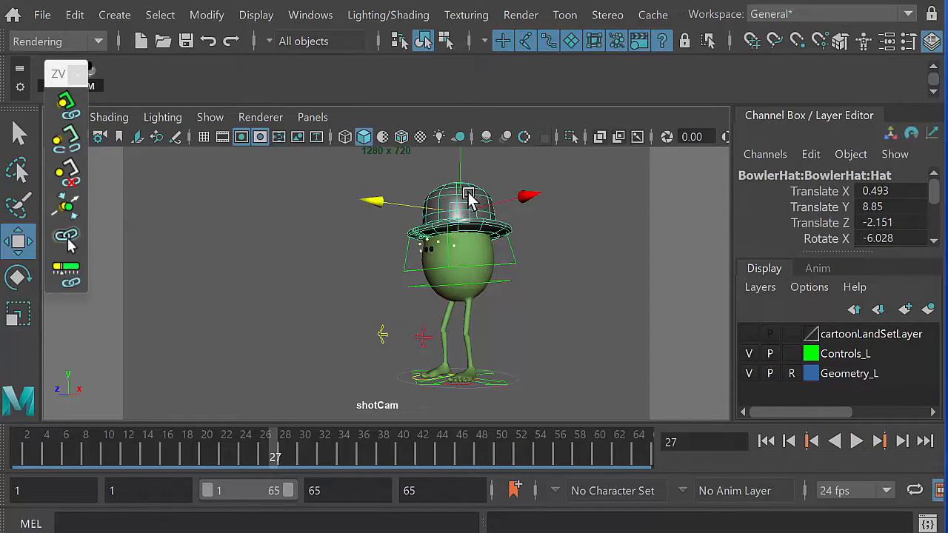
{"action": "key", "text": "s"}
At frame 31, raise the hat off Monty's head in the perspective view to about X 0.38, Y 12.3, Z -3.96
{"action": "key", "text": "alt+v"}
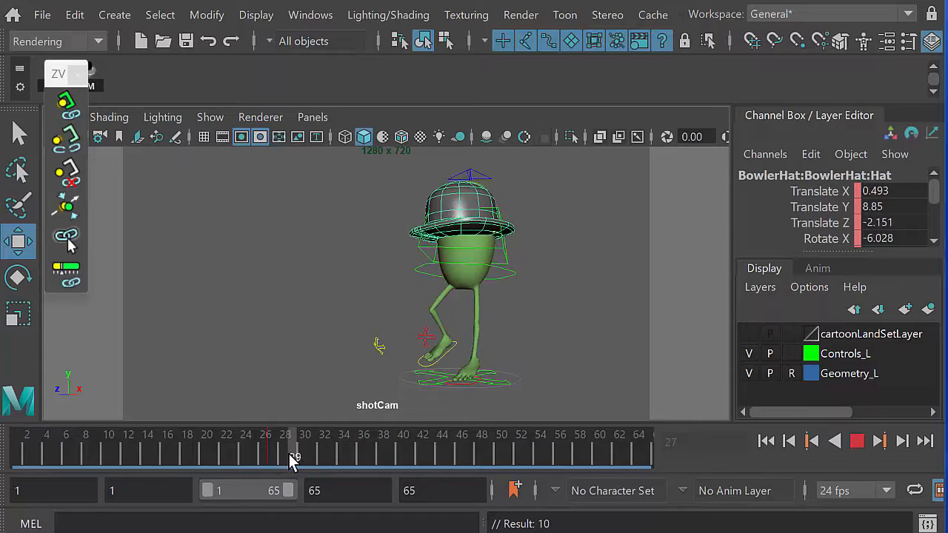
{"action": "mouse_move", "coordinate": [305, 459]}
{"action": "left_mouse_down"}
{"action": "mouse_move", "coordinate": [270, 455]}
{"action": "mouse_move", "coordinate": [313, 456]}
{"action": "left_mouse_up"}
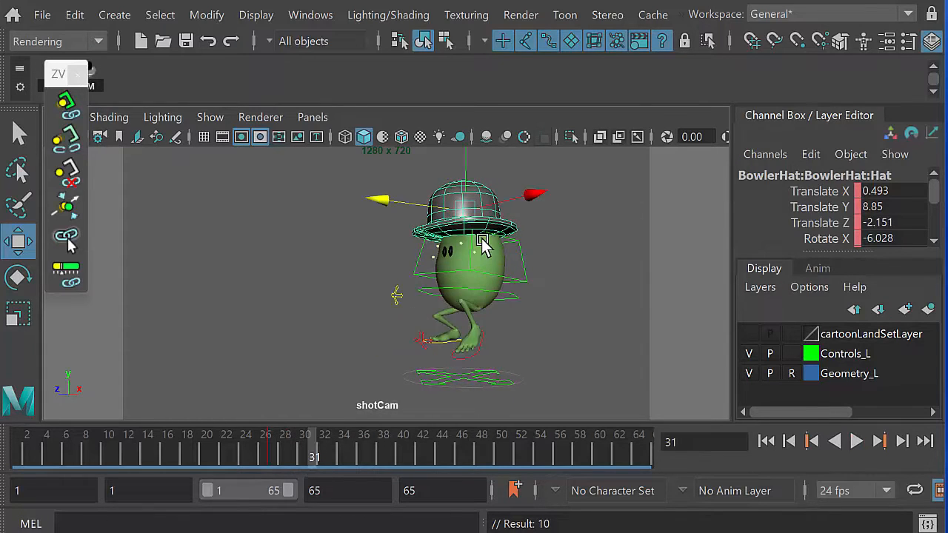
{"action": "key", "text": "space"}
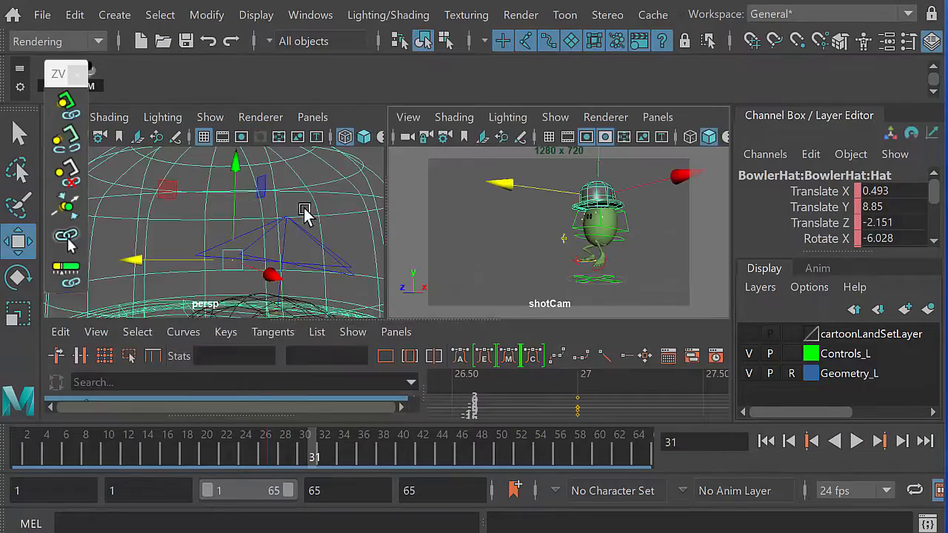
{"action": "key", "text": "space"}
{"action": "right_click_drag", "start_coordinate": [434, 281], "coordinate": [265, 290], "text": "alt"}
{"action": "left_click_drag", "start_coordinate": [265, 290], "coordinate": [383, 226], "text": "alt"}
{"action": "left_click_drag", "start_coordinate": [393, 182], "coordinate": [394, 124]}
{"action": "left_click_drag", "start_coordinate": [308, 219], "coordinate": [320, 225]}
{"action": "left_click_drag", "start_coordinate": [319, 267], "coordinate": [446, 224], "text": "alt"}
{"action": "left_click_drag", "start_coordinate": [343, 184], "coordinate": [345, 170]}
{"action": "left_click_drag", "start_coordinate": [419, 309], "coordinate": [350, 369], "text": "alt"}
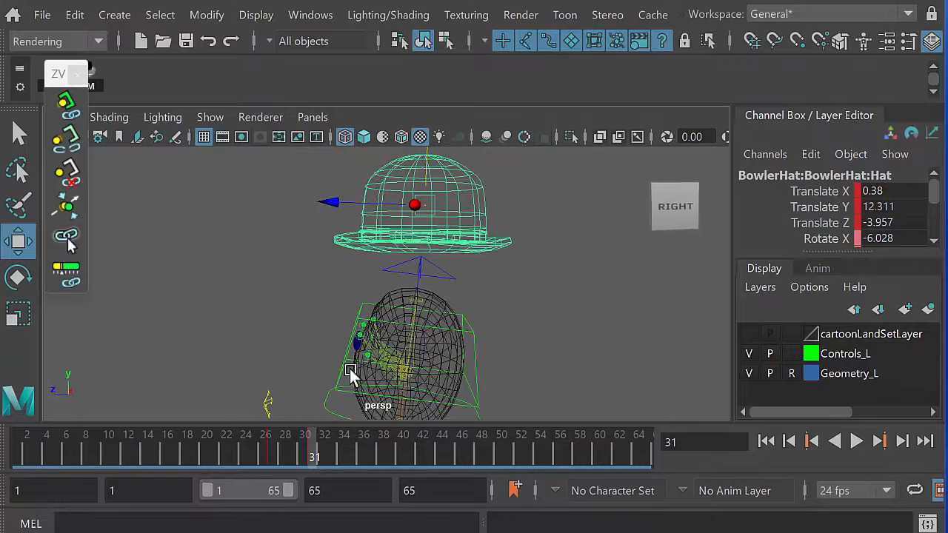
At frame 35, move the hat higher above Monty's head to about Y 13.66 and Z -4.53
{"action": "left_click_drag", "start_coordinate": [230, 443], "coordinate": [352, 460]}
{"action": "middle_click_drag", "start_coordinate": [444, 275], "coordinate": [425, 339], "text": "alt"}
{"action": "right_click_drag", "start_coordinate": [425, 340], "coordinate": [386, 317], "text": "alt"}
{"action": "left_click_drag", "start_coordinate": [322, 255], "coordinate": [331, 255]}
{"action": "left_click_drag", "start_coordinate": [418, 195], "coordinate": [412, 174]}
{"action": "mouse_move", "coordinate": [355, 304]}
{"action": "left_mouse_down", "text": "alt"}
{"action": "mouse_move", "coordinate": [495, 343]}
{"action": "mouse_move", "coordinate": [439, 349]}
{"action": "mouse_move", "coordinate": [385, 334]}
{"action": "mouse_move", "coordinate": [370, 307]}
{"action": "left_mouse_up", "text": "alt"}
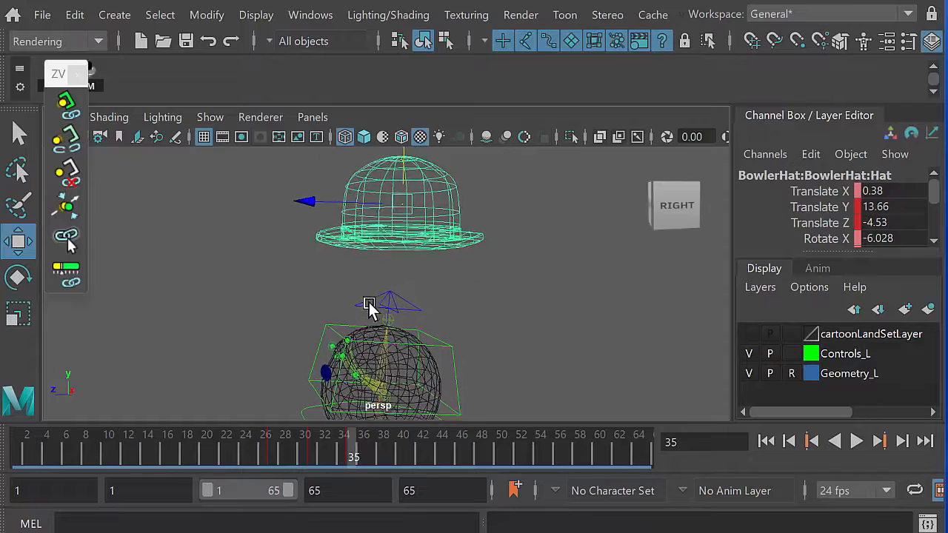
Go to frame 39 and bring the hat down towards Monty's head, adjusting its placement from several angles
{"action": "left_click_drag", "start_coordinate": [348, 451], "coordinate": [393, 456]}
{"action": "left_click_drag", "start_coordinate": [399, 154], "coordinate": [446, 360]}
{"action": "left_click_drag", "start_coordinate": [457, 298], "coordinate": [453, 292]}
{"action": "left_click_drag", "start_coordinate": [441, 340], "coordinate": [274, 214], "text": "alt"}
{"action": "left_click_drag", "start_coordinate": [364, 169], "coordinate": [367, 177]}
{"action": "mouse_move", "coordinate": [370, 445]}
{"action": "left_mouse_down"}
{"action": "mouse_move", "coordinate": [401, 449]}
{"action": "mouse_move", "coordinate": [379, 446]}
{"action": "mouse_move", "coordinate": [392, 449]}
{"action": "left_mouse_up"}
{"action": "left_click_drag", "start_coordinate": [392, 297], "coordinate": [320, 231], "text": "alt"}
Show the view shaded and seat the hat on Monty's head at frame 39, at about X 0.138, Y 8.36, Z -3.756
{"action": "key", "text": "5"}
{"action": "left_click_drag", "start_coordinate": [414, 169], "coordinate": [468, 317]}
{"action": "middle_click_drag", "start_coordinate": [467, 316], "coordinate": [485, 270], "text": "alt"}
{"action": "right_click_drag", "start_coordinate": [442, 275], "coordinate": [474, 330], "text": "alt"}
{"action": "middle_click_drag", "start_coordinate": [437, 322], "coordinate": [433, 377], "text": "alt"}
{"action": "left_click_drag", "start_coordinate": [415, 340], "coordinate": [367, 328], "text": "alt"}
{"action": "middle_click_drag", "start_coordinate": [394, 332], "coordinate": [421, 353], "text": "alt"}
{"action": "right_click_drag", "start_coordinate": [422, 353], "coordinate": [451, 355], "text": "alt"}
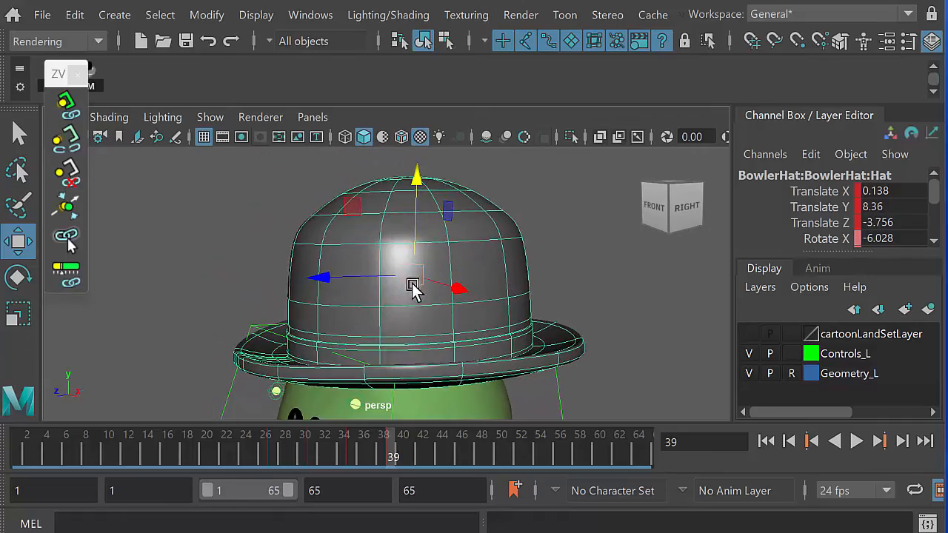
Display wireframe, add squash_CTRL to the hat selection and attach the hat to it at frame 39 using ZV Parent Master
{"action": "key", "text": "4"}
{"action": "middle_click_drag", "start_coordinate": [420, 321], "coordinate": [383, 334], "text": "alt"}
{"action": "mouse_move", "coordinate": [383, 334]}
{"action": "right_mouse_down", "text": "alt"}
{"action": "mouse_move", "coordinate": [724, 405]}
{"action": "mouse_move", "coordinate": [697, 364]}
{"action": "right_mouse_up", "text": "alt"}
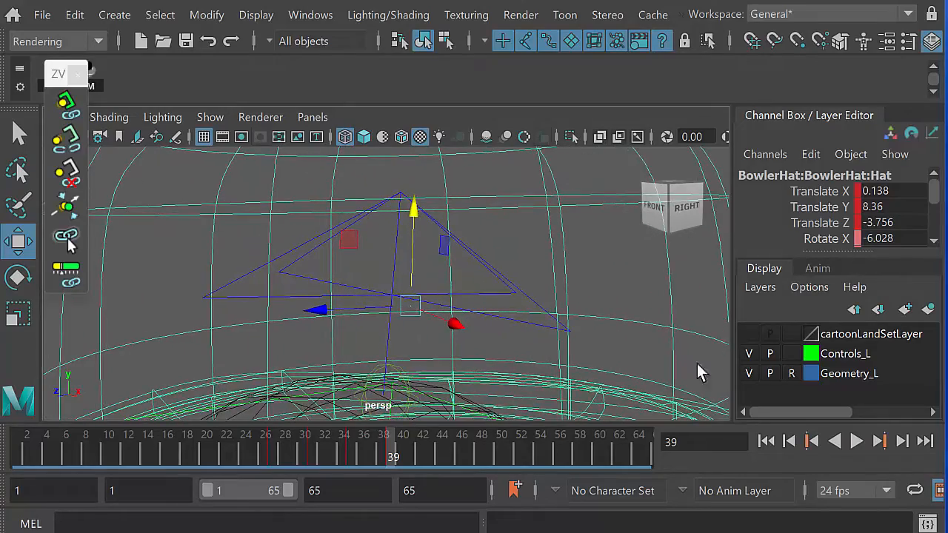
{"action": "left_click", "coordinate": [497, 270]}
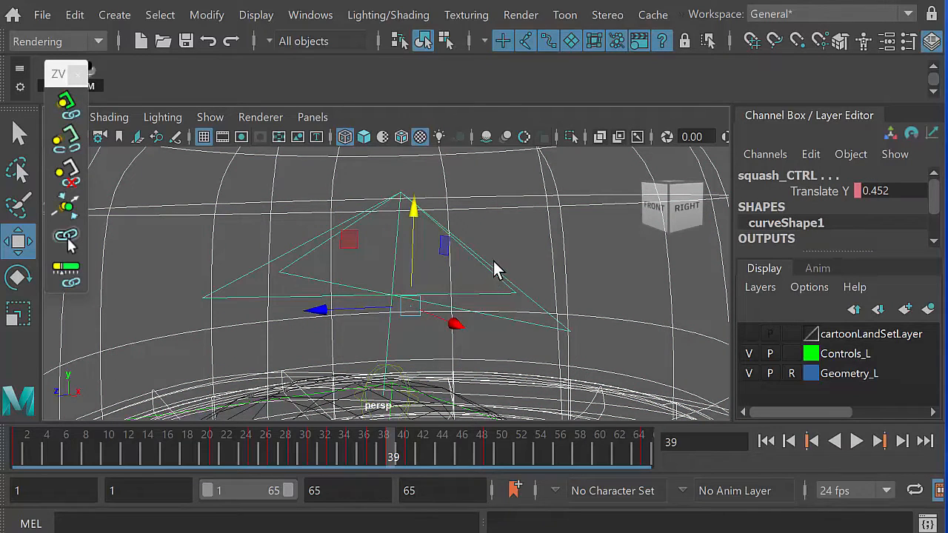
{"action": "left_click", "coordinate": [67, 109]}
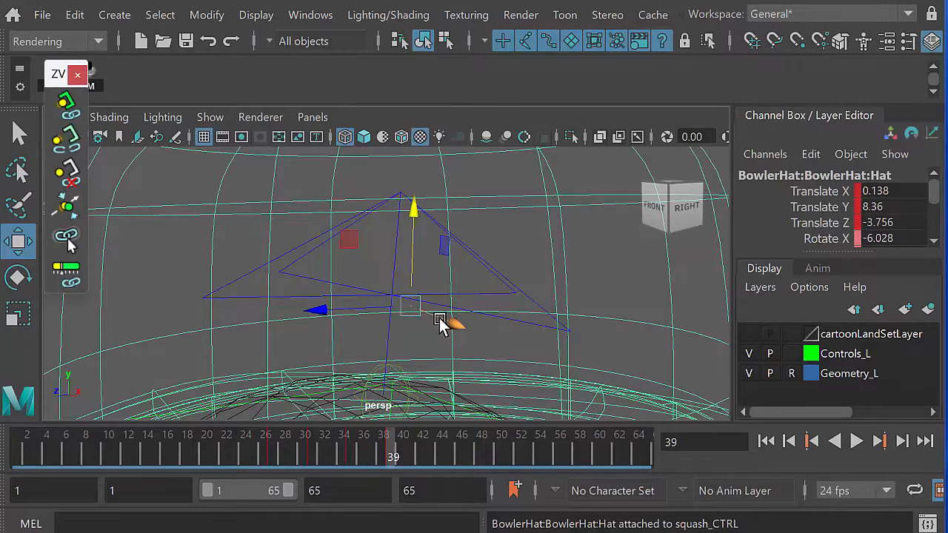
Deselect everything and play the animation through the full-size shotCam view to check the hat leaving and returning to Monty's head
{"action": "key", "text": "space"}
{"action": "key", "text": "space"}
{"action": "left_click", "coordinate": [698, 375]}
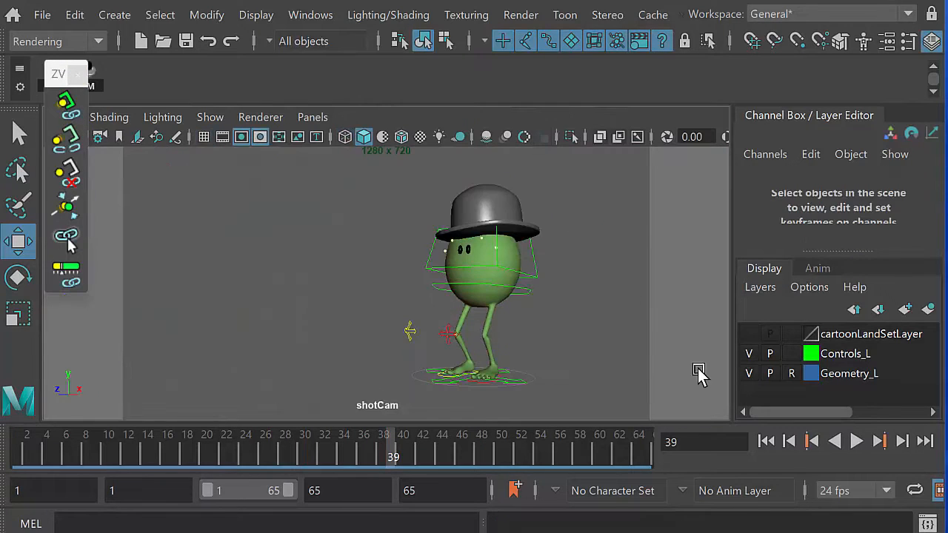
{"action": "left_click", "coordinate": [856, 442]}
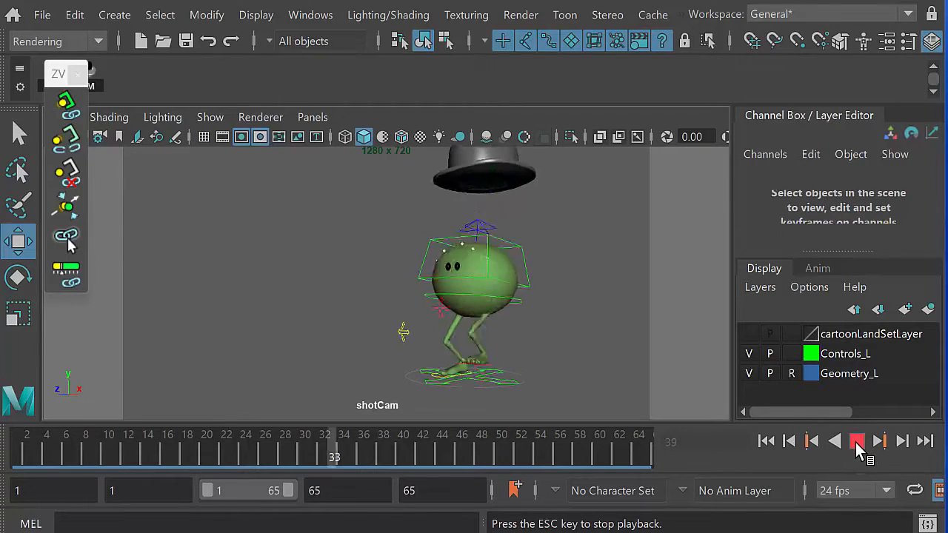
{"action": "left_click", "coordinate": [857, 443]}
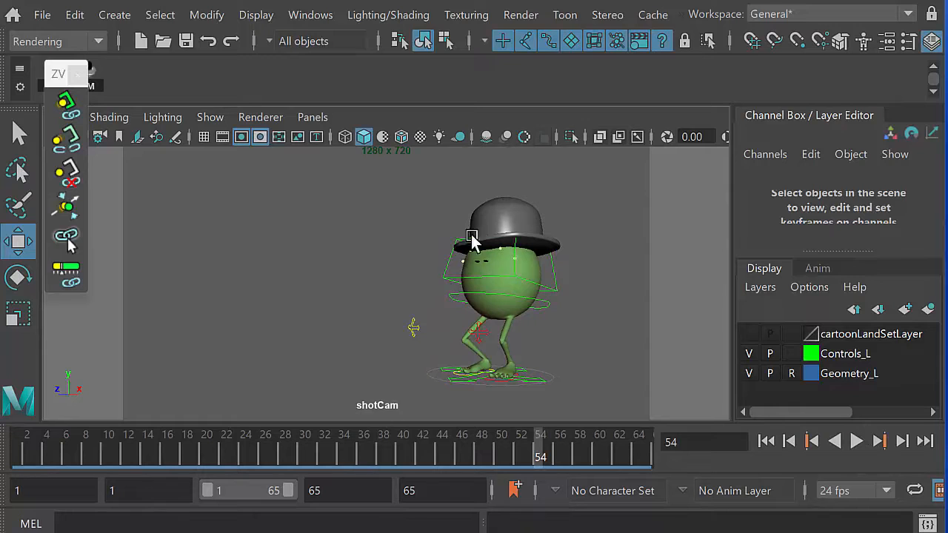
Select the hat and raise its Translate Y key at frame 31 to 13.051 in the Graph Editor
{"action": "left_click", "coordinate": [499, 211]}
{"action": "left_click_drag", "start_coordinate": [397, 452], "coordinate": [314, 456]}
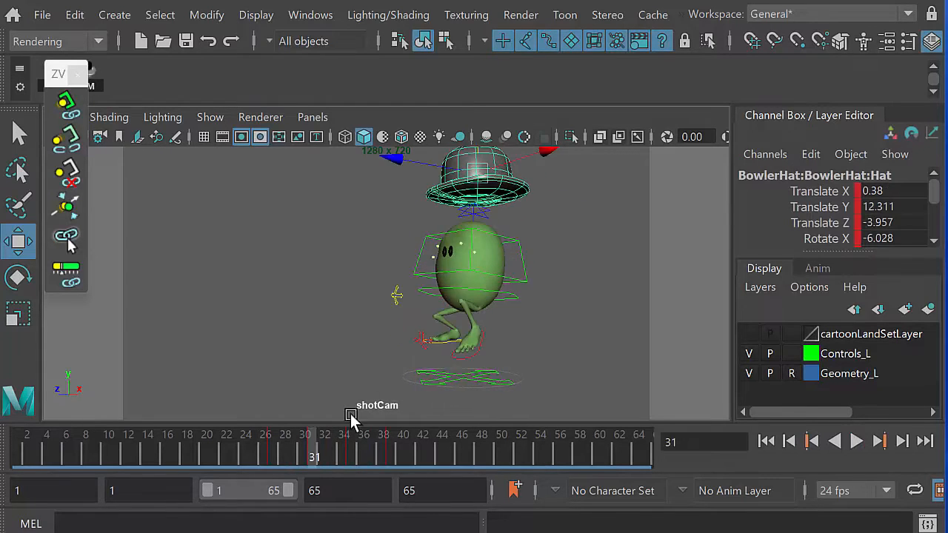
{"action": "key", "text": "space"}
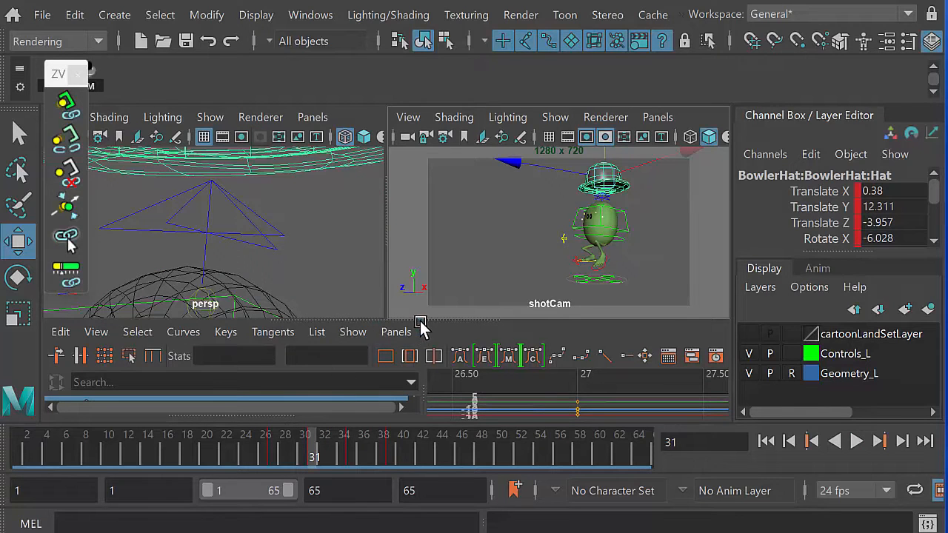
{"action": "left_click_drag", "start_coordinate": [439, 318], "coordinate": [439, 196]}
{"action": "left_click", "coordinate": [254, 339]}
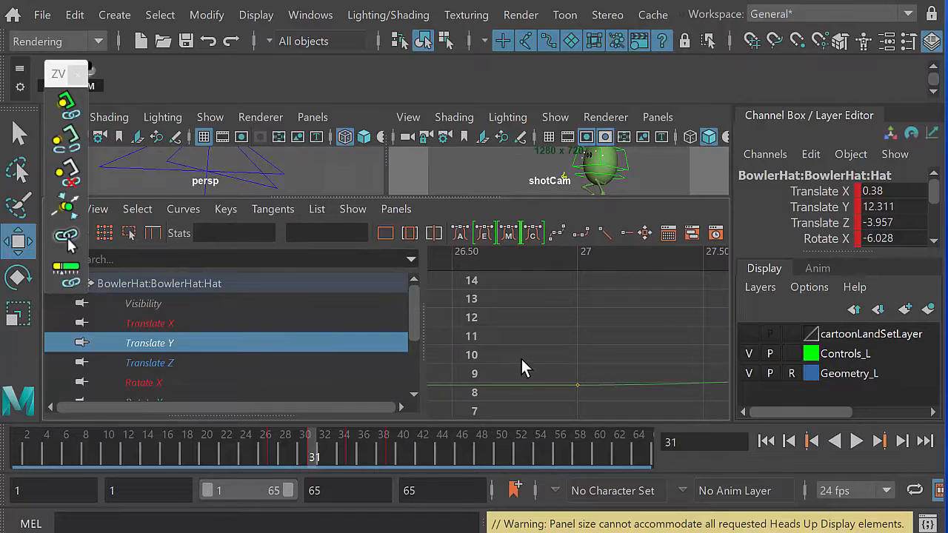
{"action": "key", "text": "f"}
{"action": "middle_click_drag", "start_coordinate": [540, 349], "coordinate": [557, 376], "text": "alt"}
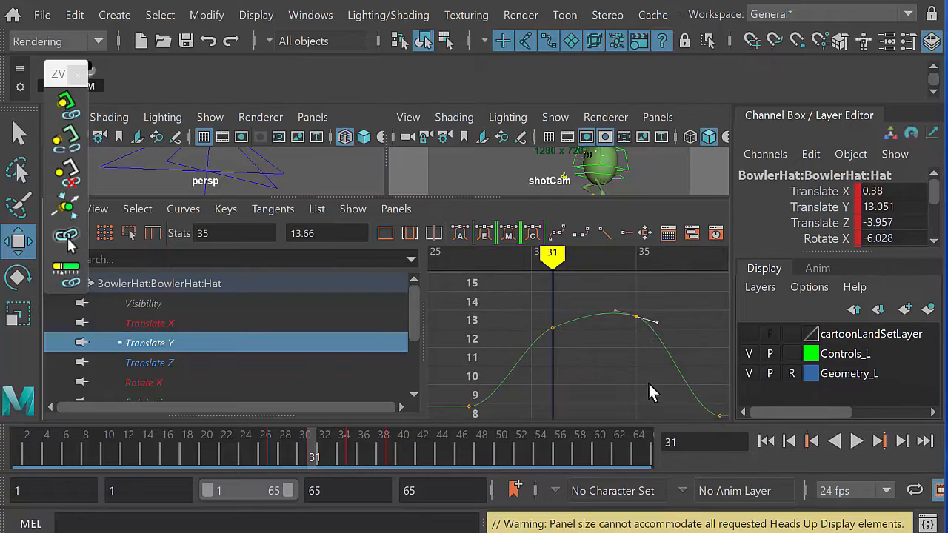
Break the tangents of the Translate Y key at frame 39 and steepen its incoming tangent for a sharper landing
{"action": "middle_click_drag", "start_coordinate": [633, 390], "coordinate": [612, 357], "text": "alt"}
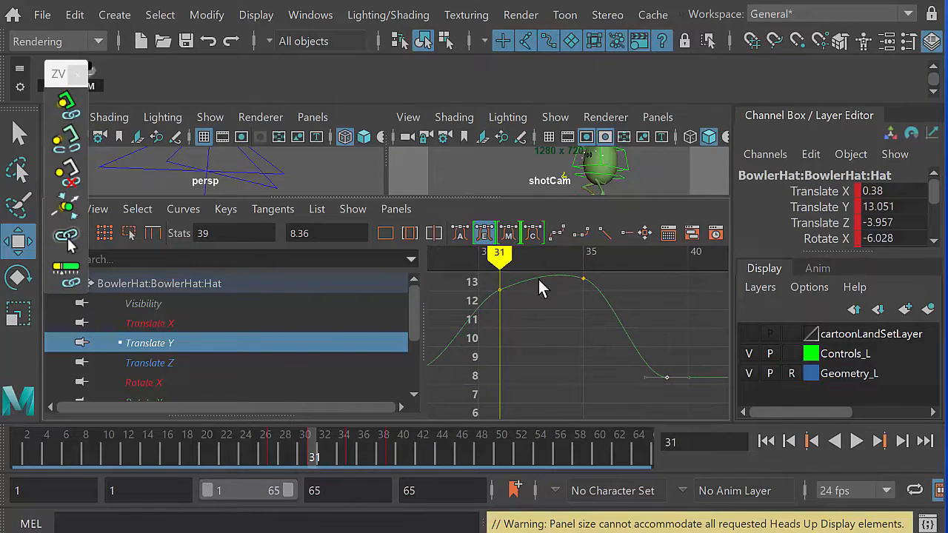
{"action": "left_click", "coordinate": [270, 211]}
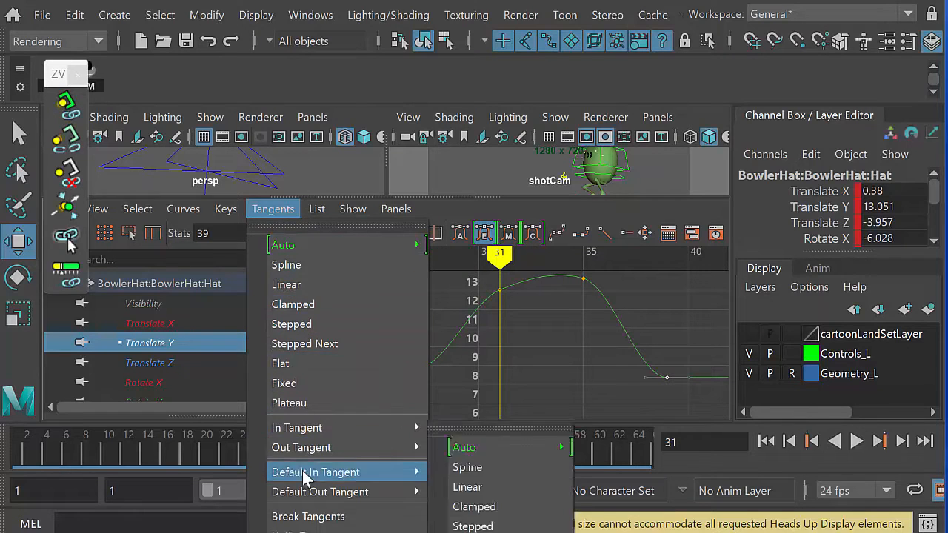
{"action": "left_click", "coordinate": [311, 516]}
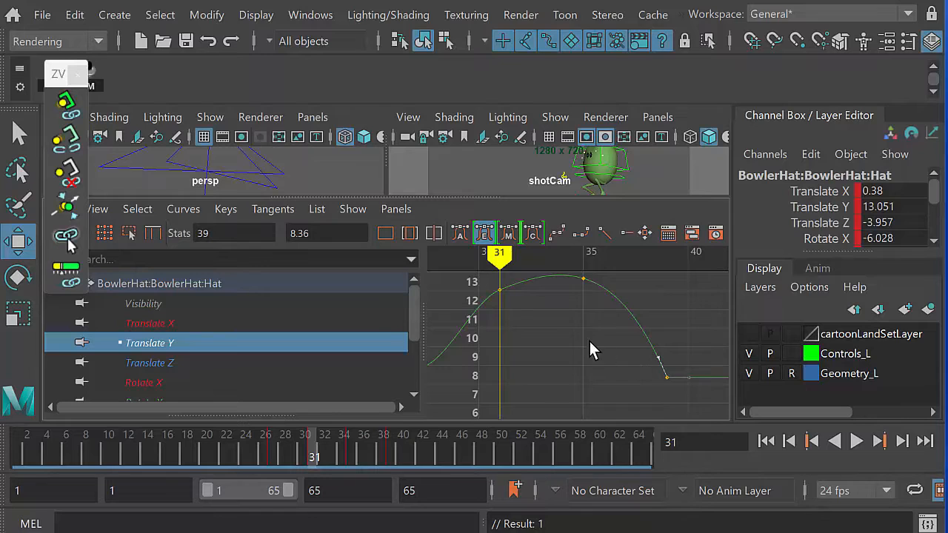
Break the tangents of the Translate Y key at frame 27 and angle its outgoing tangent upward for a sharper take-off
{"action": "middle_click_drag", "start_coordinate": [580, 329], "coordinate": [643, 338], "text": "alt"}
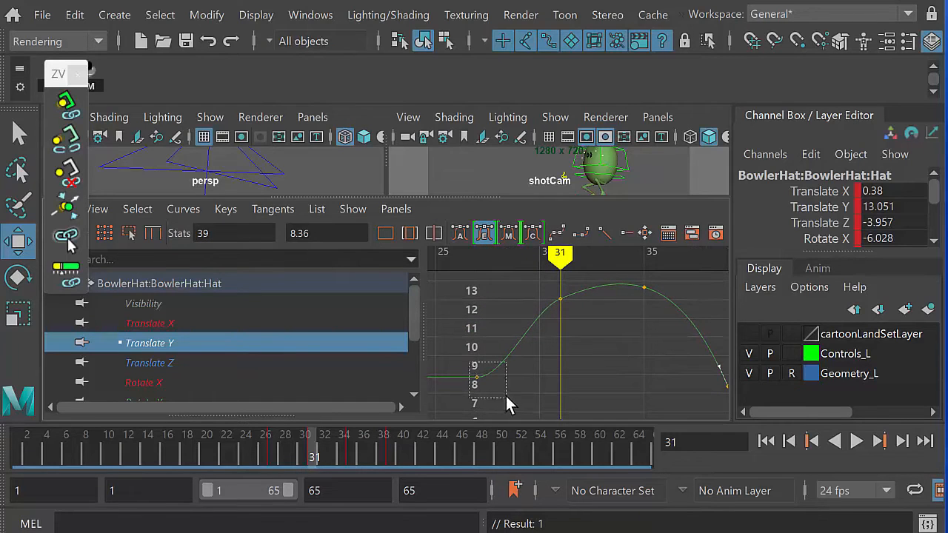
{"action": "left_click", "coordinate": [263, 209]}
{"action": "left_click", "coordinate": [321, 515]}
{"action": "middle_click_drag", "start_coordinate": [508, 389], "coordinate": [504, 366]}
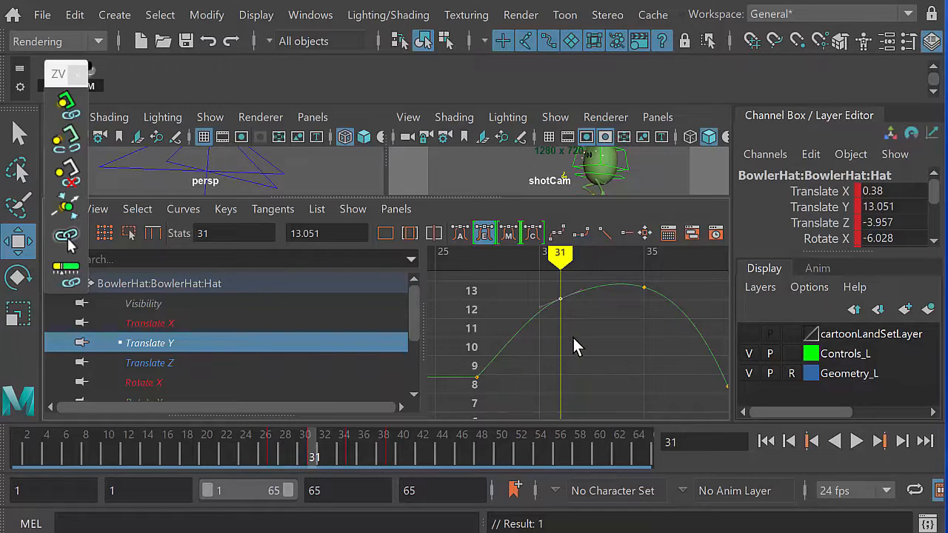
Play back the animation in the full-size shotCam view to review the hat's revised motion curve
{"action": "key", "text": "space"}
{"action": "key", "text": "space"}
{"action": "key", "text": "space"}
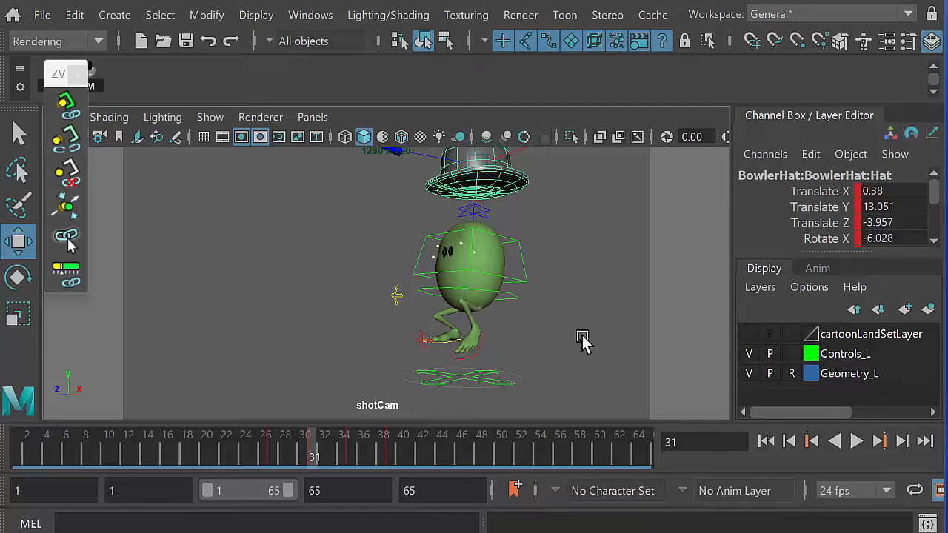
{"action": "left_click", "coordinate": [852, 442]}
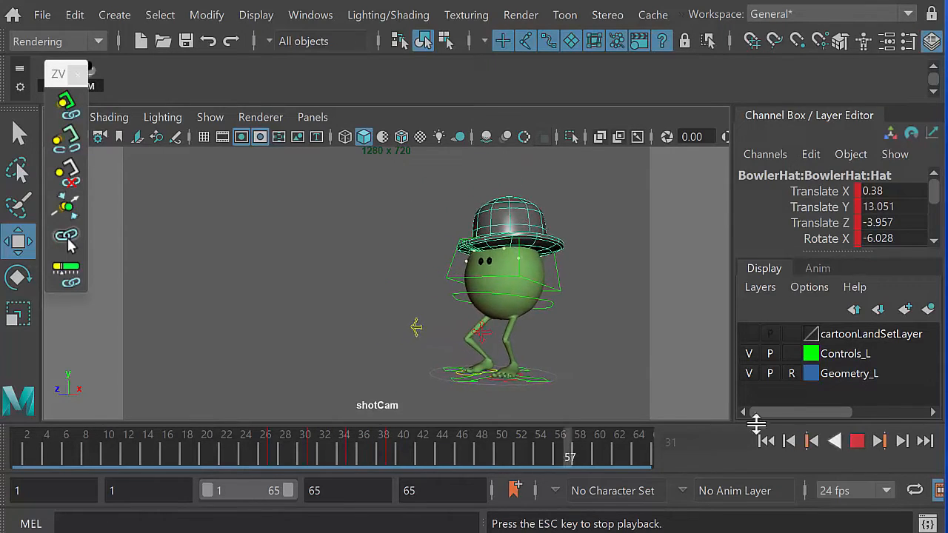
{"action": "left_click", "coordinate": [857, 441]}
Make cartoonLandSetLayer visible, deselect the hat and play the finished animation in the full-size shotCam view
{"action": "key", "text": "space"}
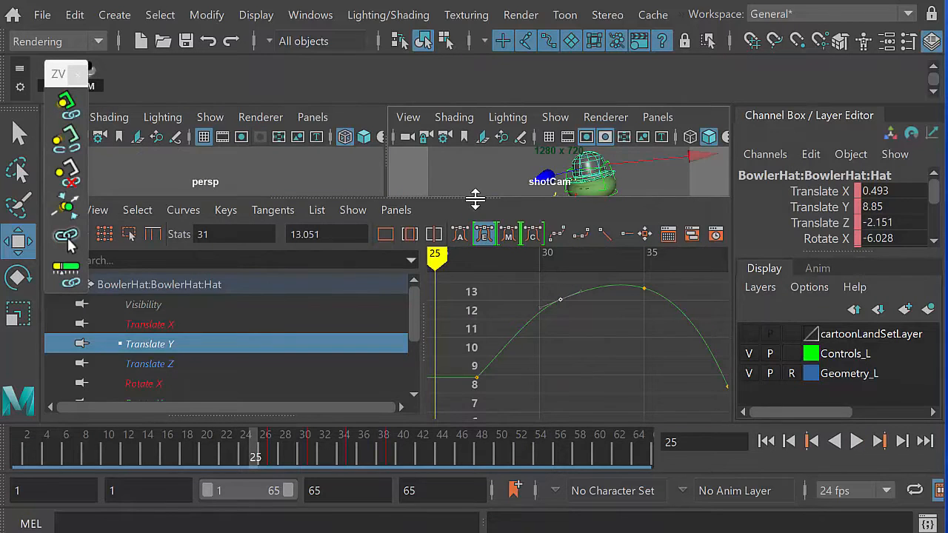
{"action": "left_click_drag", "start_coordinate": [475, 199], "coordinate": [475, 310]}
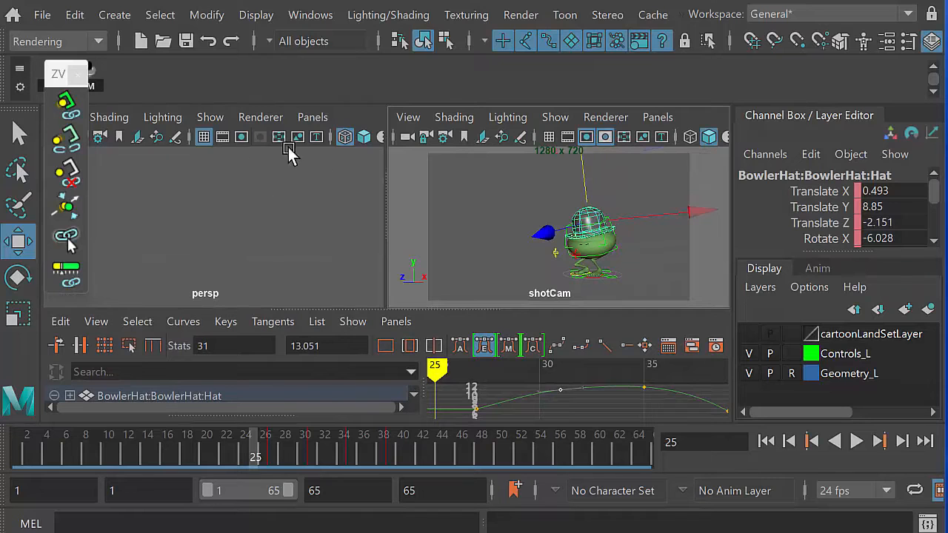
{"action": "left_click", "coordinate": [750, 333]}
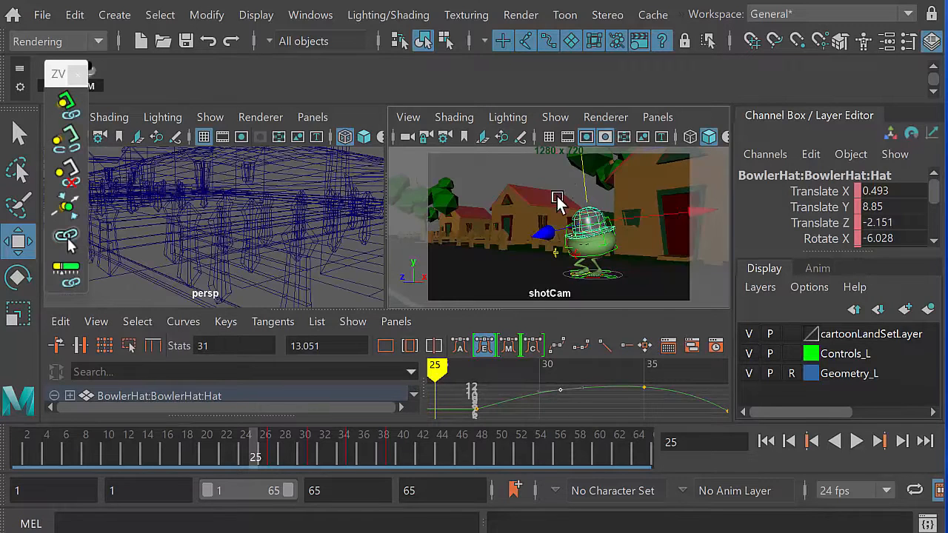
{"action": "left_click", "coordinate": [516, 174]}
{"action": "key", "text": "space"}
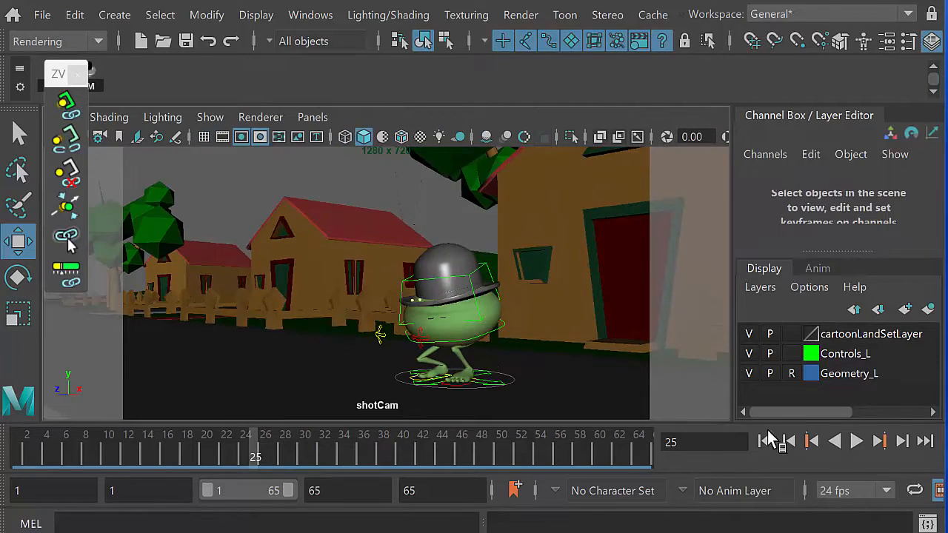
{"action": "left_click", "coordinate": [856, 442]}
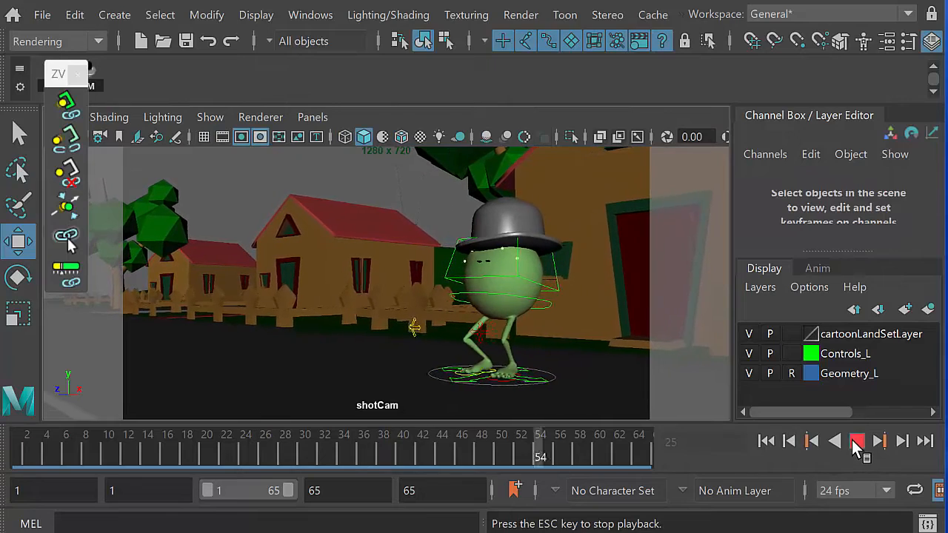